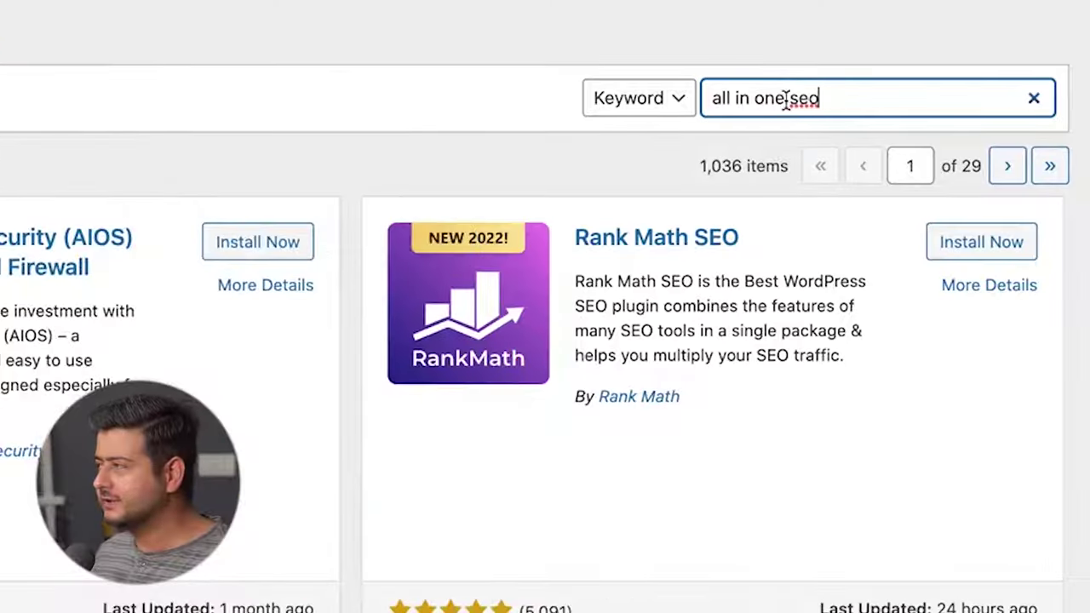
pyautogui.click(643, 247)
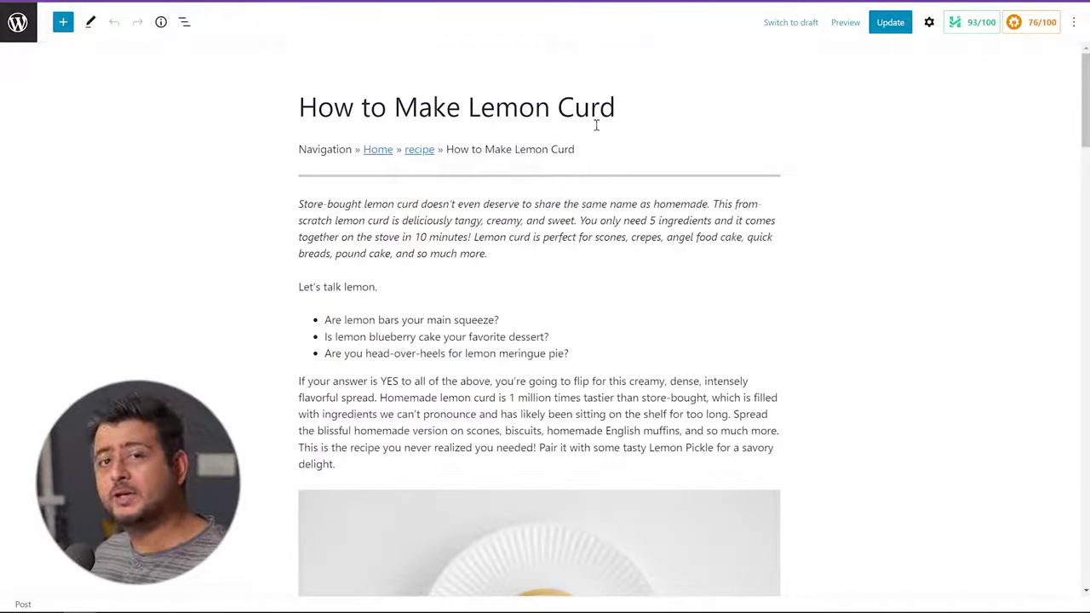
# Review the lemon curd post from its body text to the AIOSEO General settings and keyphrase fields, and check its title
pyautogui.scroll(-10, 572, 167)
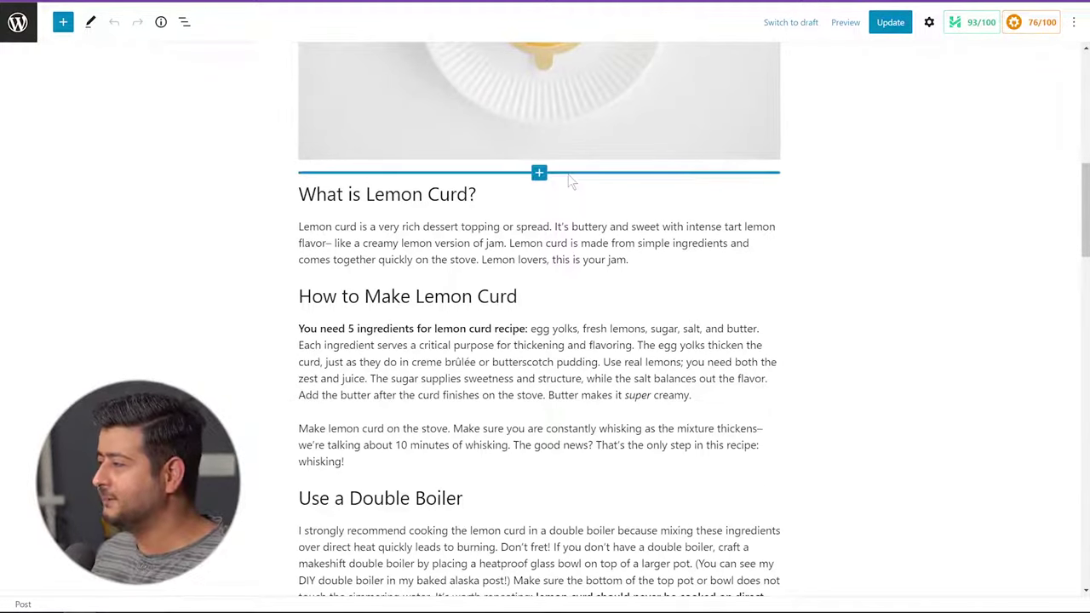
pyautogui.scroll(-15, 572, 182)
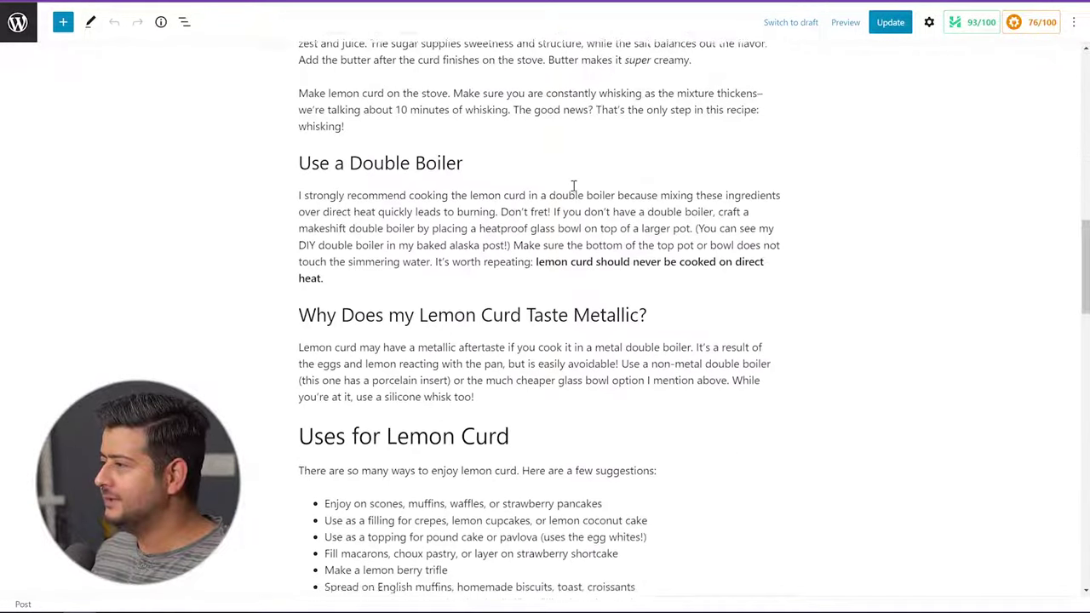
pyautogui.scroll(-5, 512, 135)
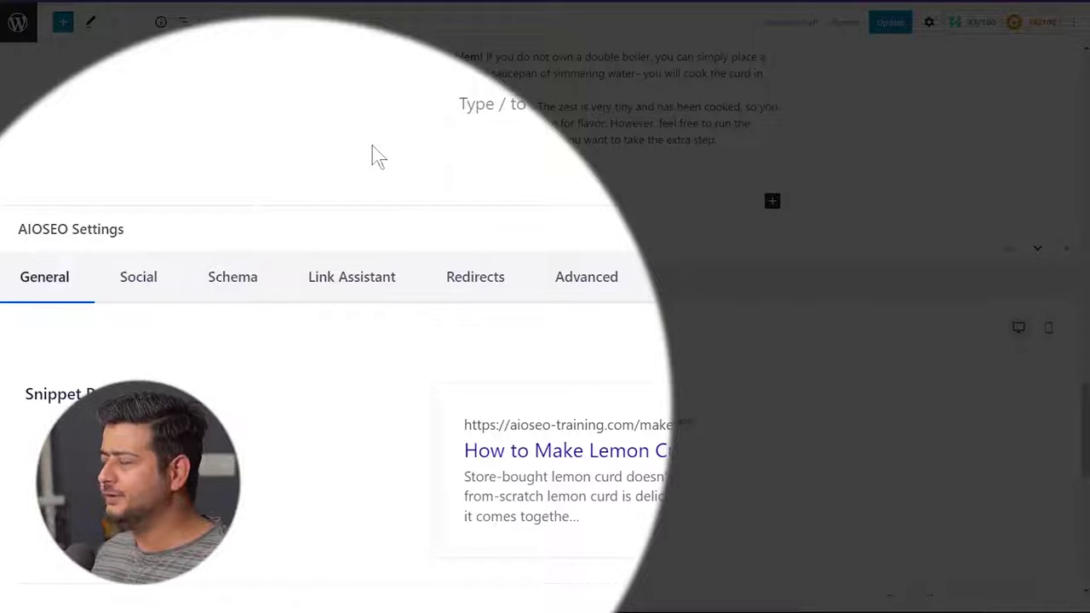
pyautogui.scroll(-1, 269, 201)
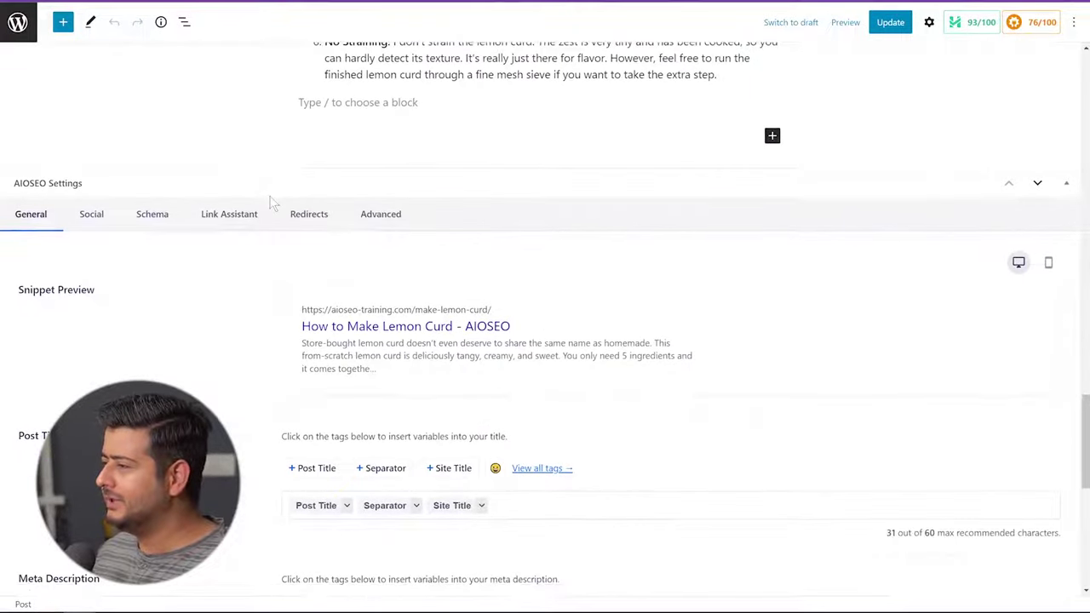
pyautogui.scroll(-2, 273, 205)
pyautogui.scroll(-5, 266, 209)
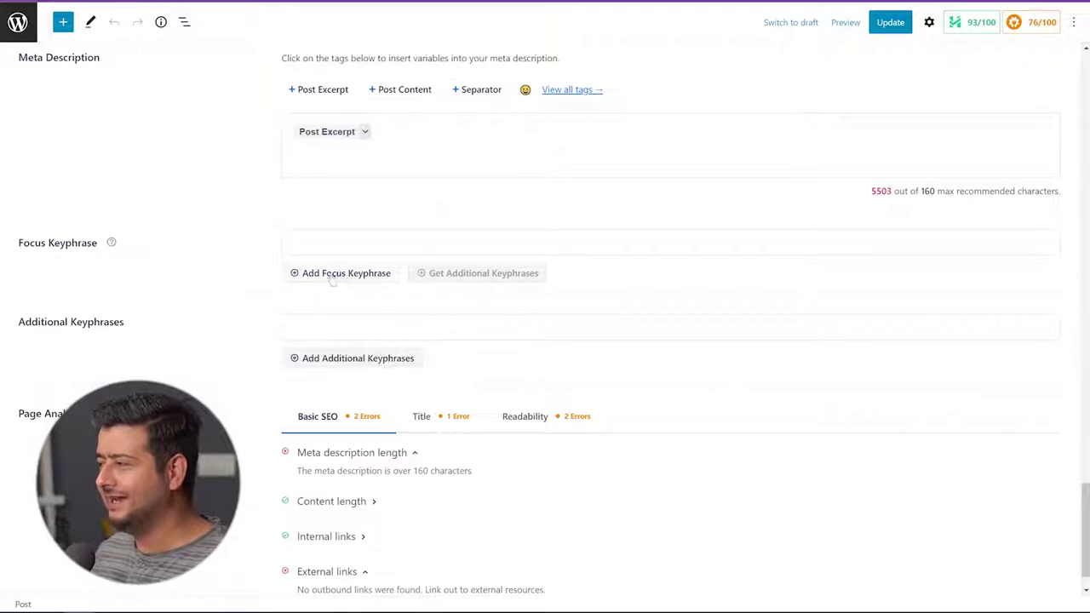
pyautogui.moveTo(499, 281)
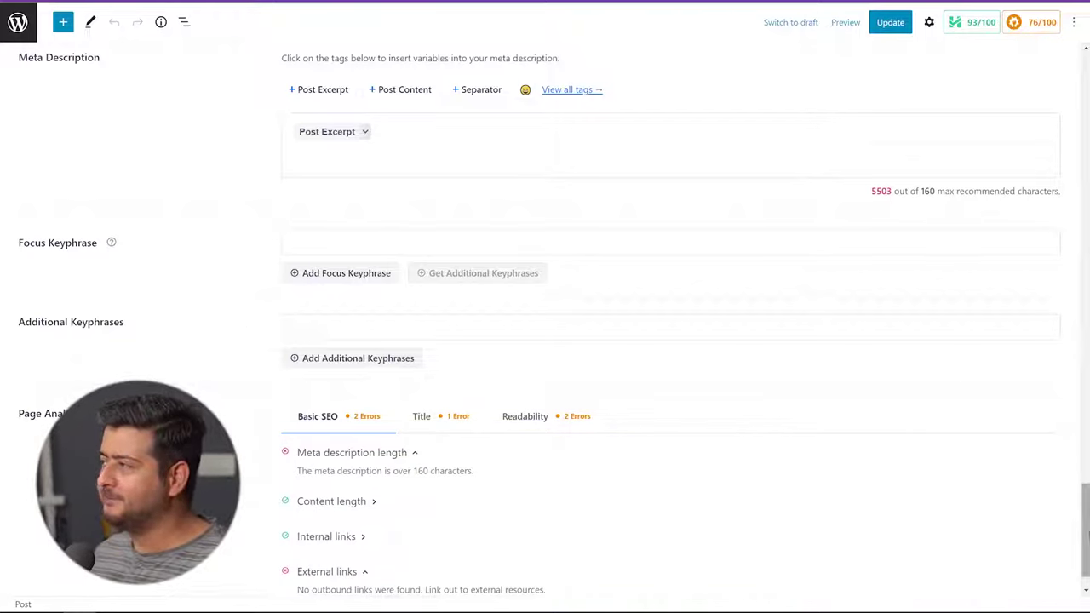
pyautogui.scroll(5, 744, 343)
pyautogui.scroll(20, 410, 64)
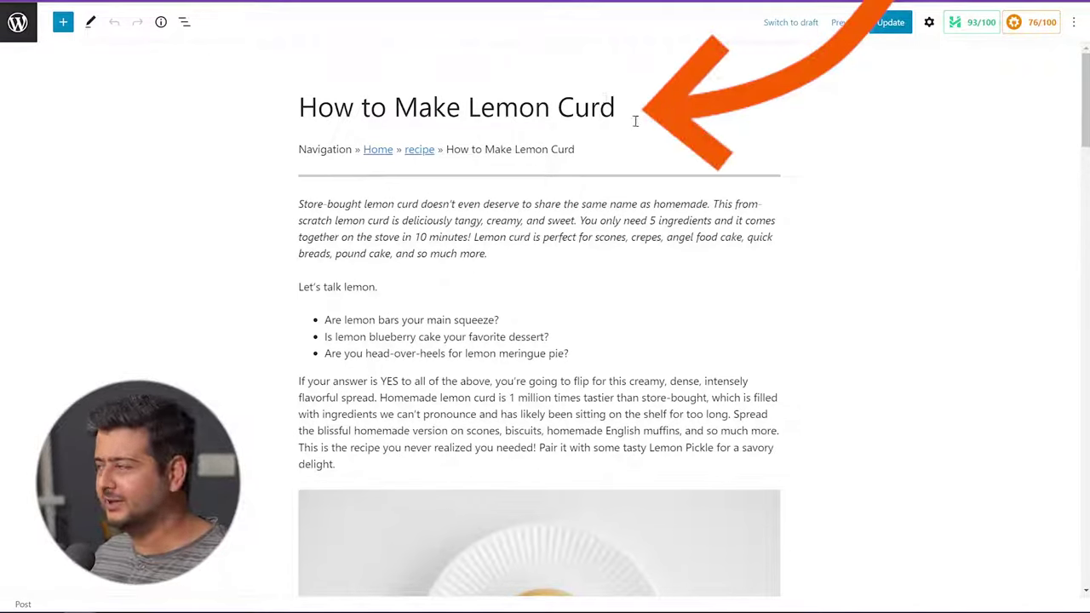
pyautogui.moveTo(648, 166)
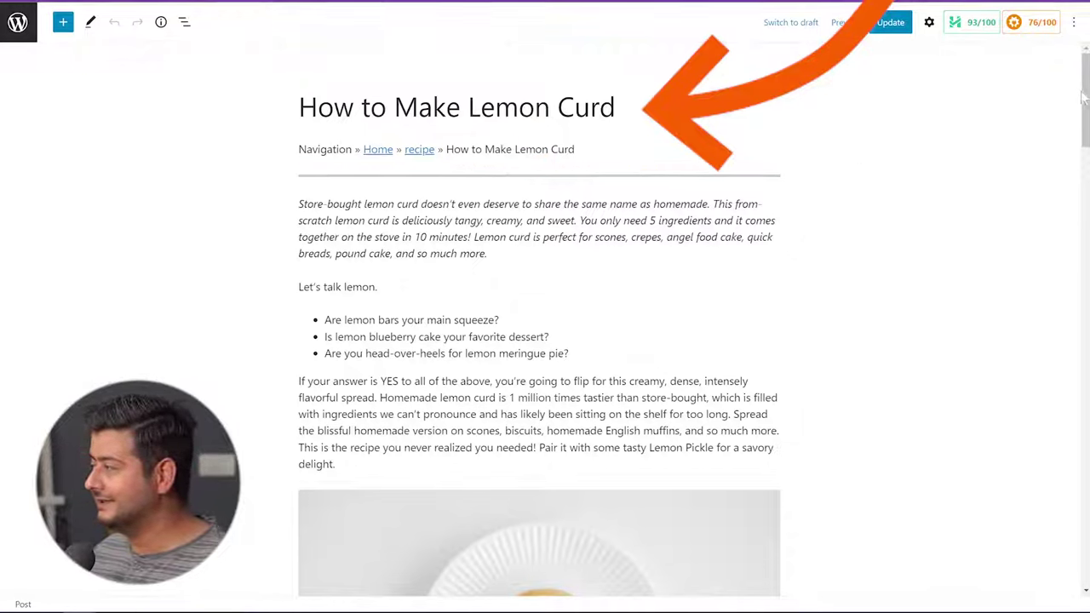
# Add "how to make lemon curd" as the post's focus keyphrase in the AIOSEO settings
pyautogui.moveTo(1084, 98); pyautogui.dragTo(1066, 525)
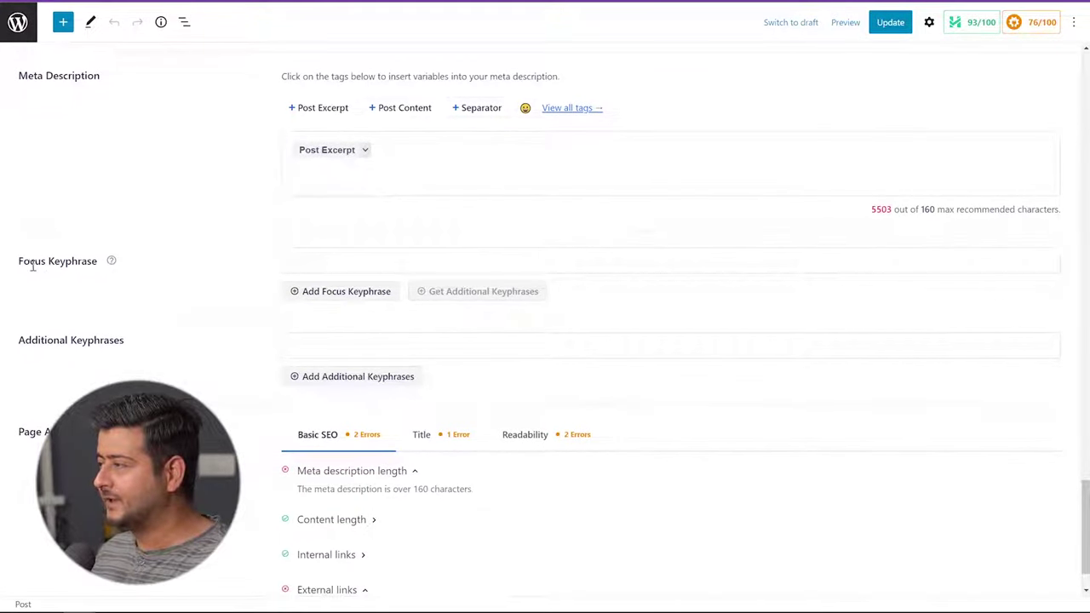
pyautogui.click(320, 265)
pyautogui.write('how to make lemon cur')
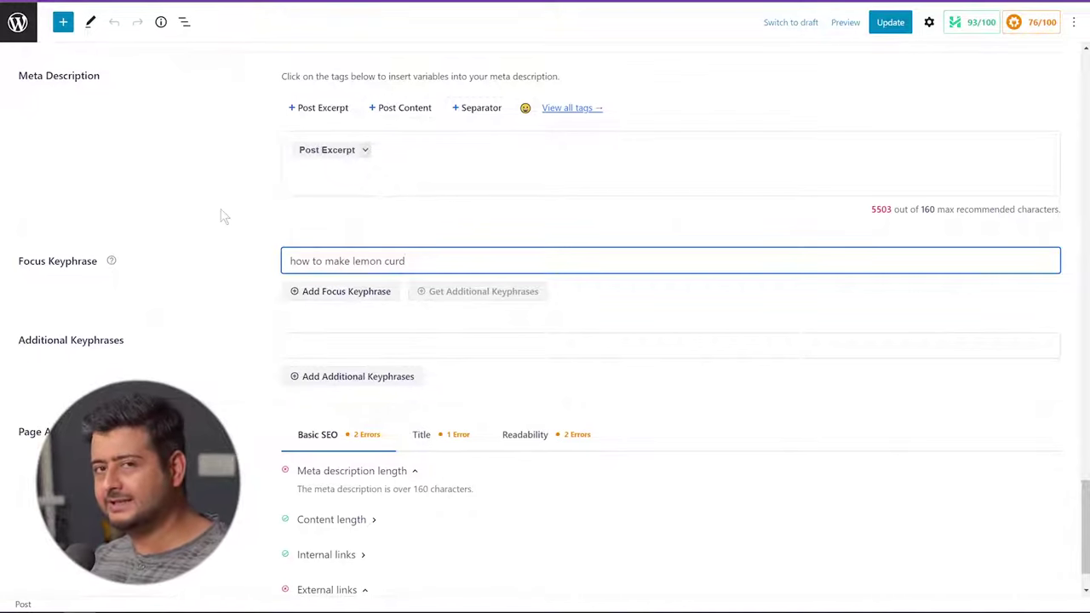
pyautogui.write('d')
pyautogui.press('Return')
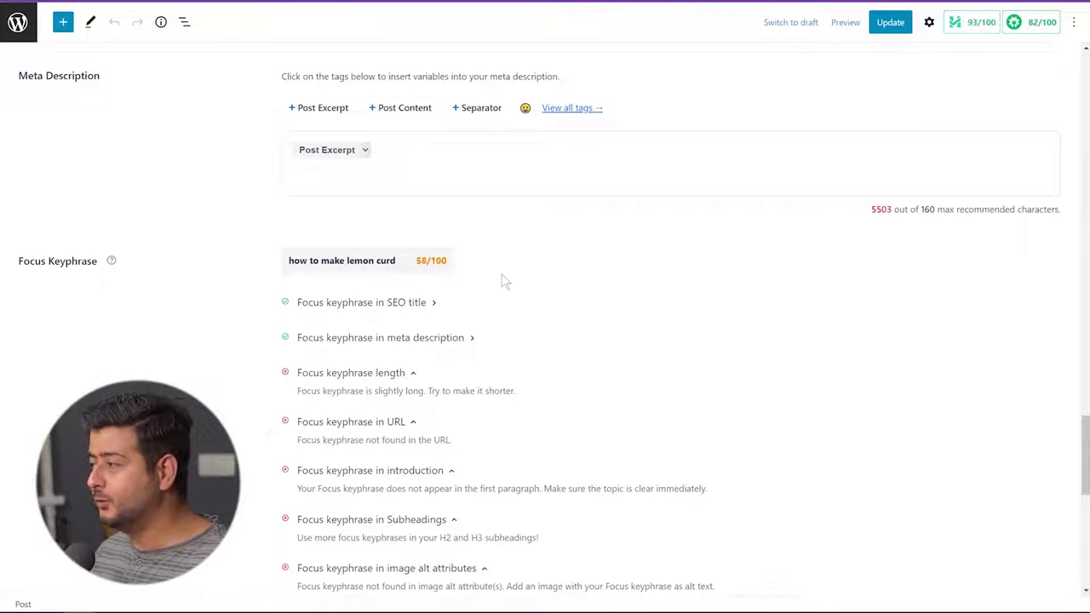
# Shorten the focus keyphrase to "make lemon curd" by removing its opening words
pyautogui.scroll(-1, 595, 281)
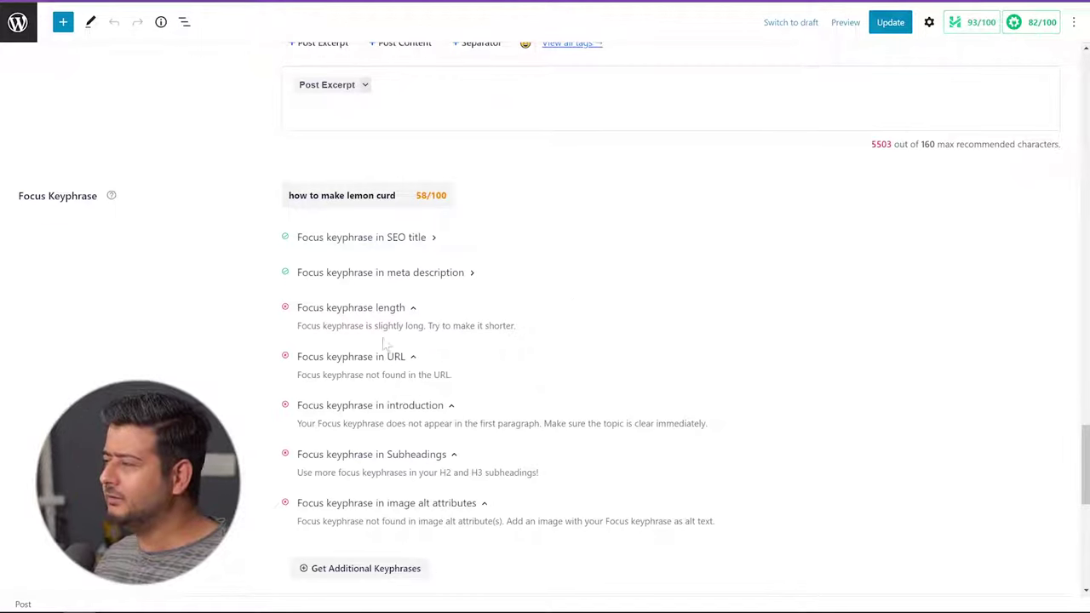
pyautogui.click(408, 197)
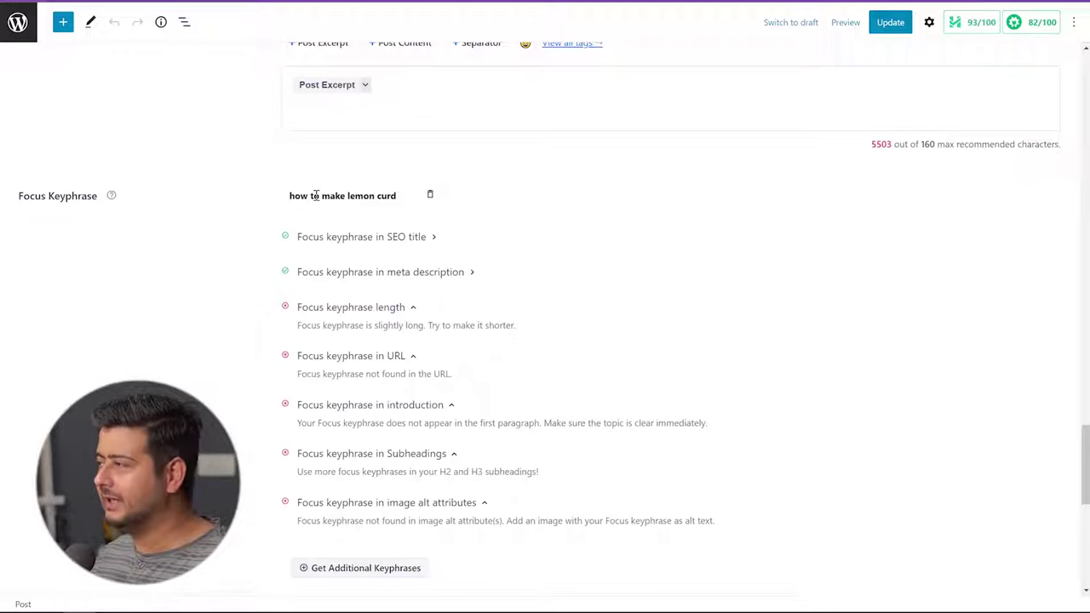
pyautogui.moveTo(320, 196); pyautogui.dragTo(290, 196)
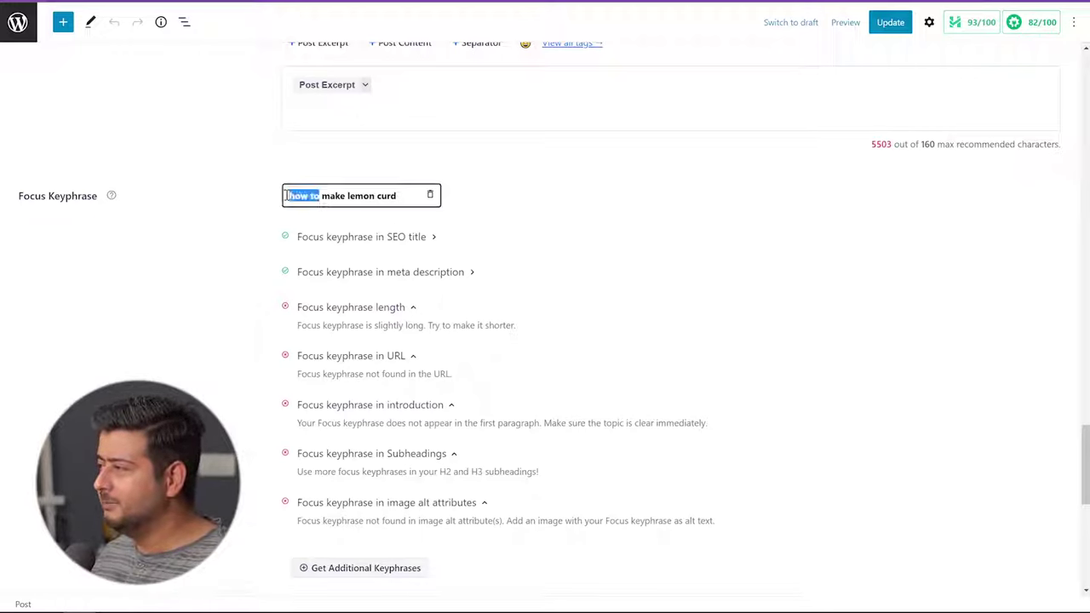
pyautogui.press('BackSpace')
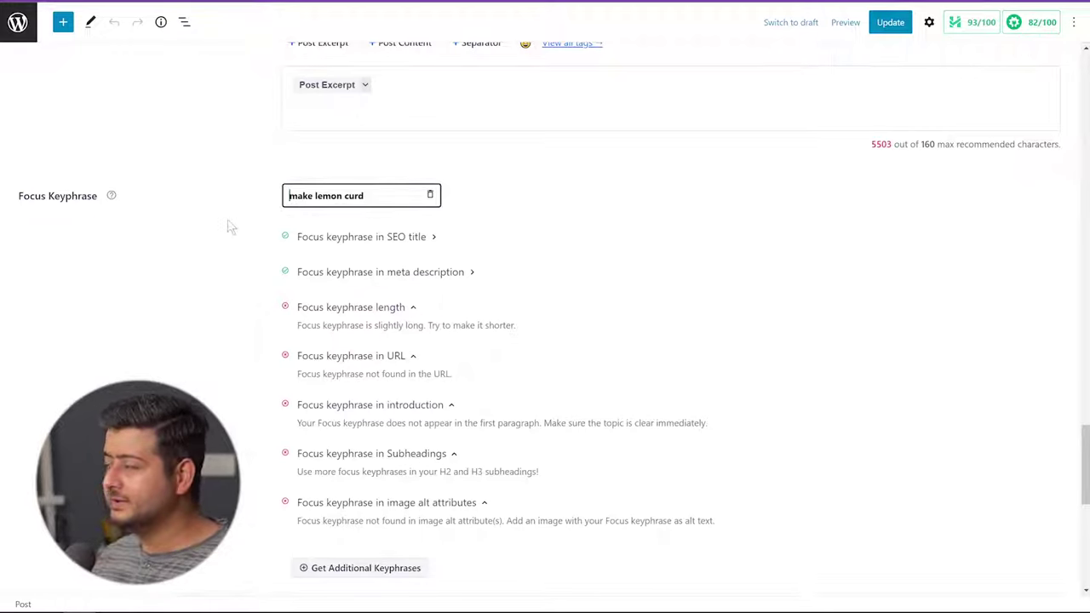
pyautogui.press('Delete')
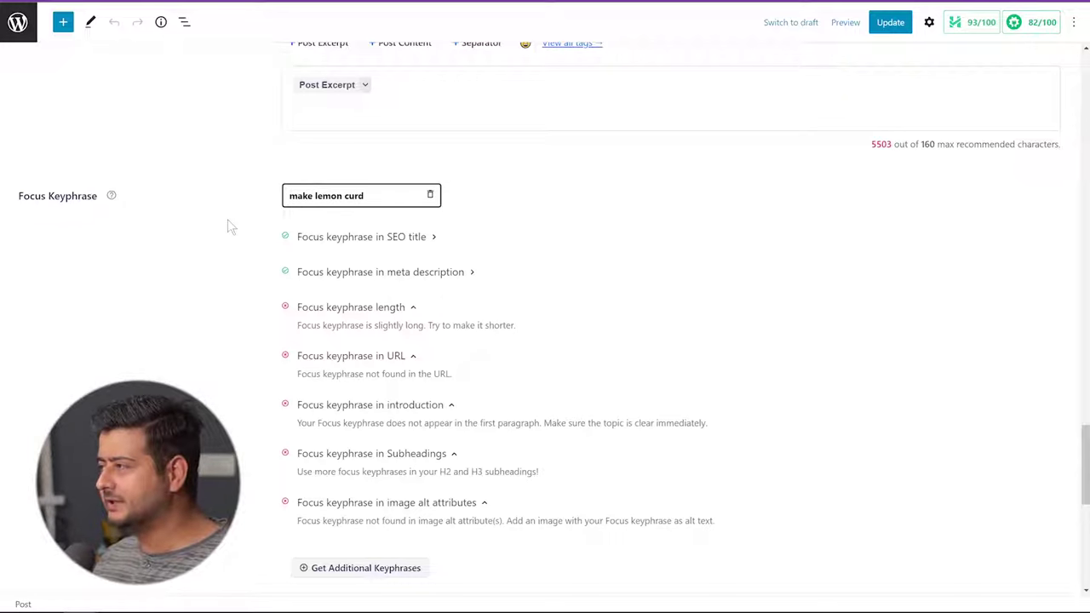
pyautogui.click(227, 218)
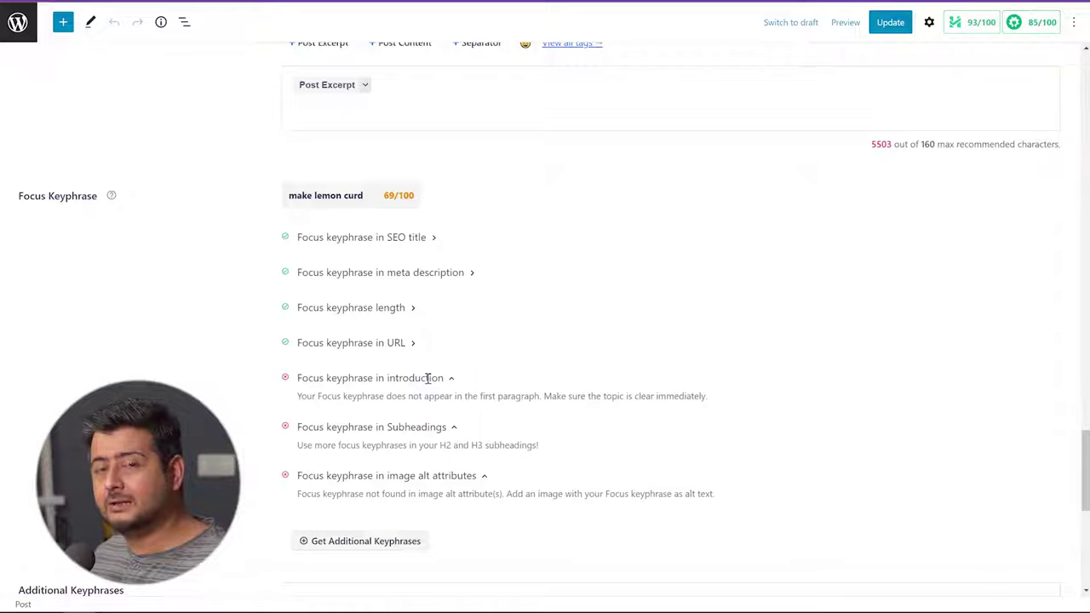
# Compare the post's introduction, subheadings and image with the focus keyphrase checks in the AIOSEO settings
pyautogui.moveTo(1084, 485); pyautogui.dragTo(983, 124)
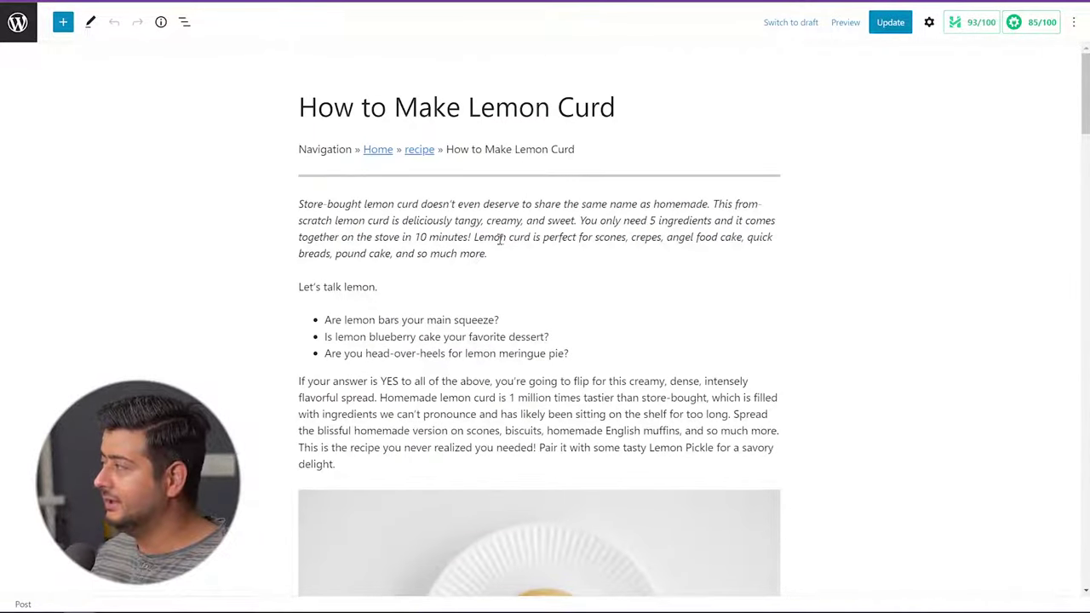
pyautogui.moveTo(1085, 108); pyautogui.dragTo(1073, 481)
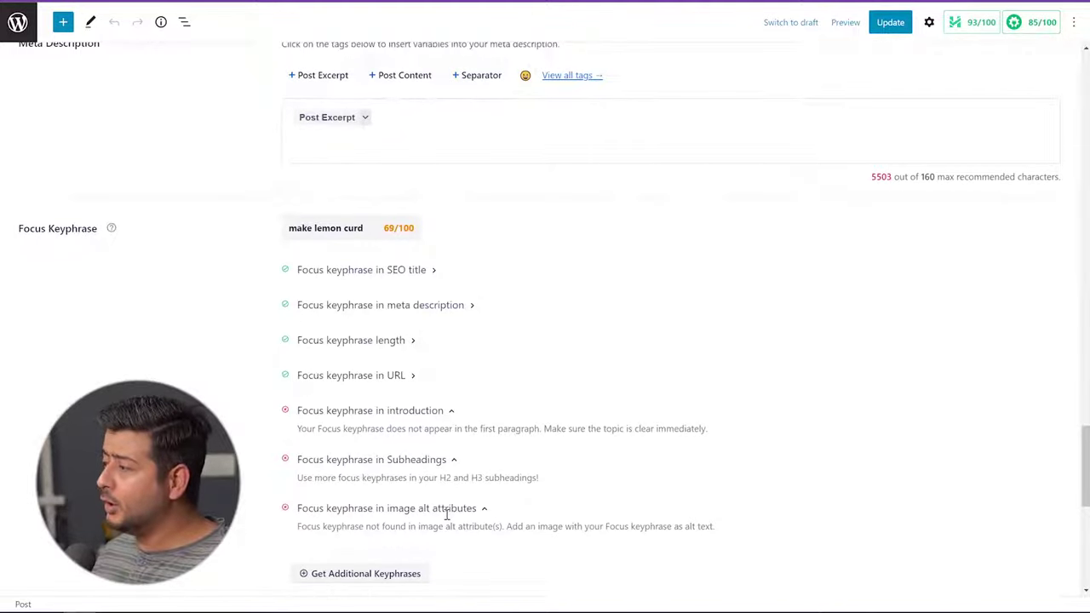
pyautogui.moveTo(1084, 469); pyautogui.dragTo(1085, 143)
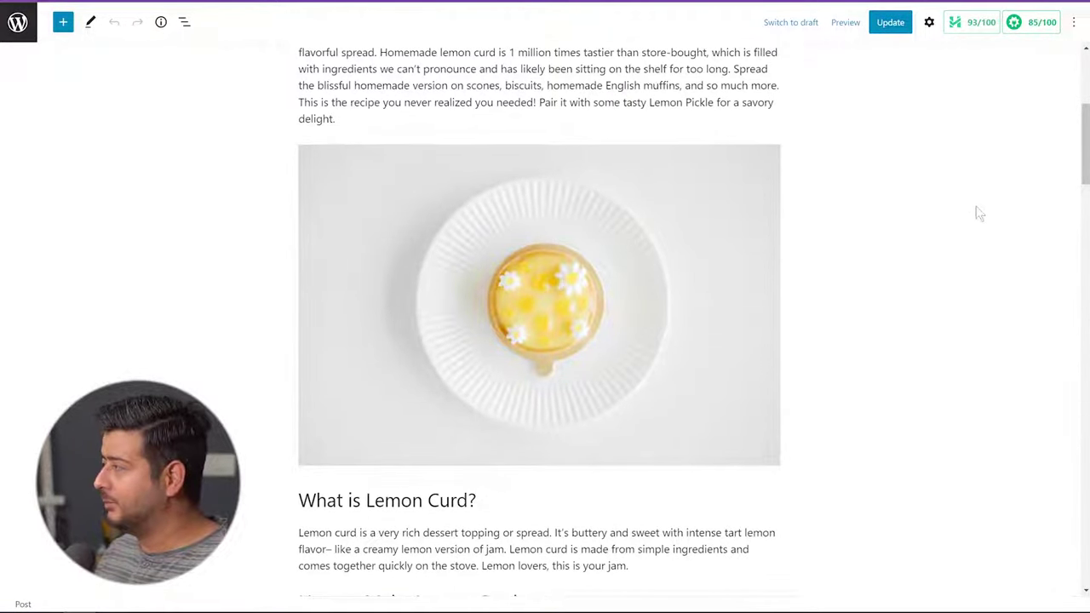
pyautogui.moveTo(1084, 149); pyautogui.dragTo(1062, 494)
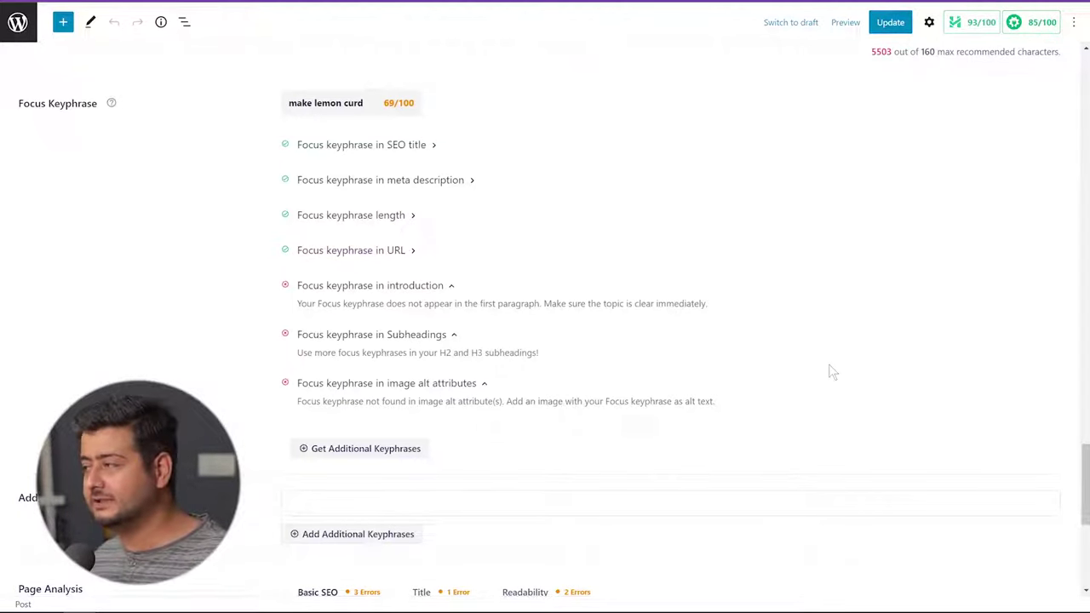
pyautogui.scroll(-1, 830, 370)
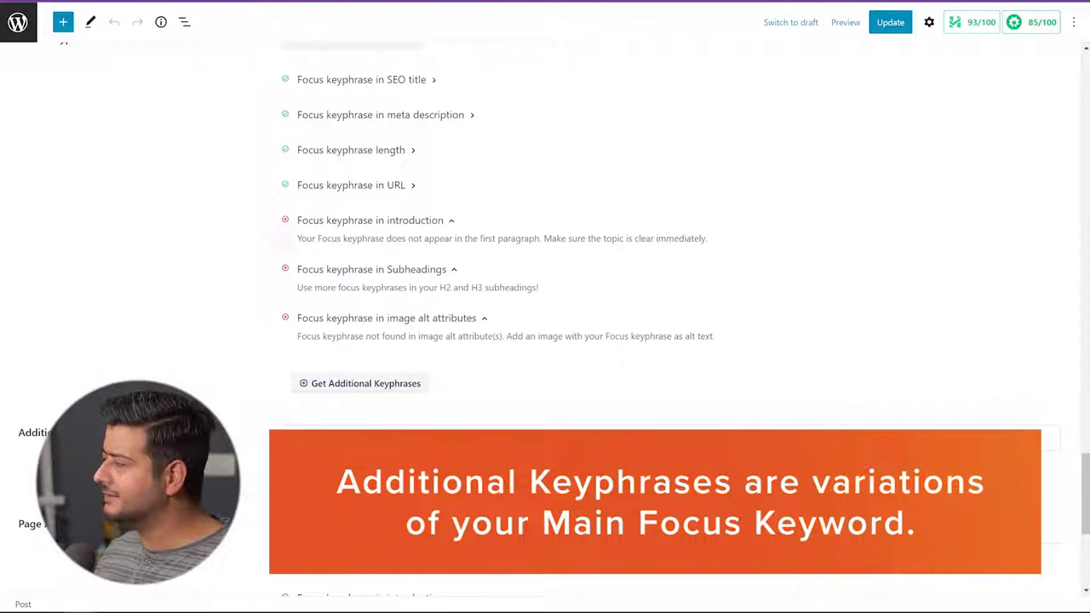
pyautogui.scroll(15, 545, 324)
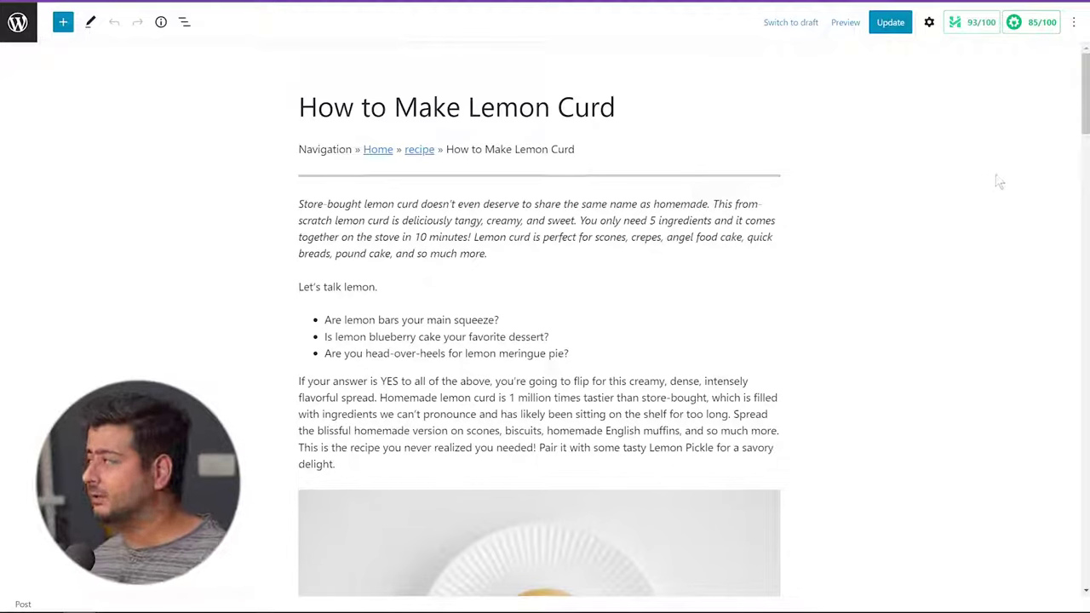
# Add "lemon curd recipe" as an additional keyphrase for the post
pyautogui.moveTo(1085, 119); pyautogui.dragTo(1063, 527)
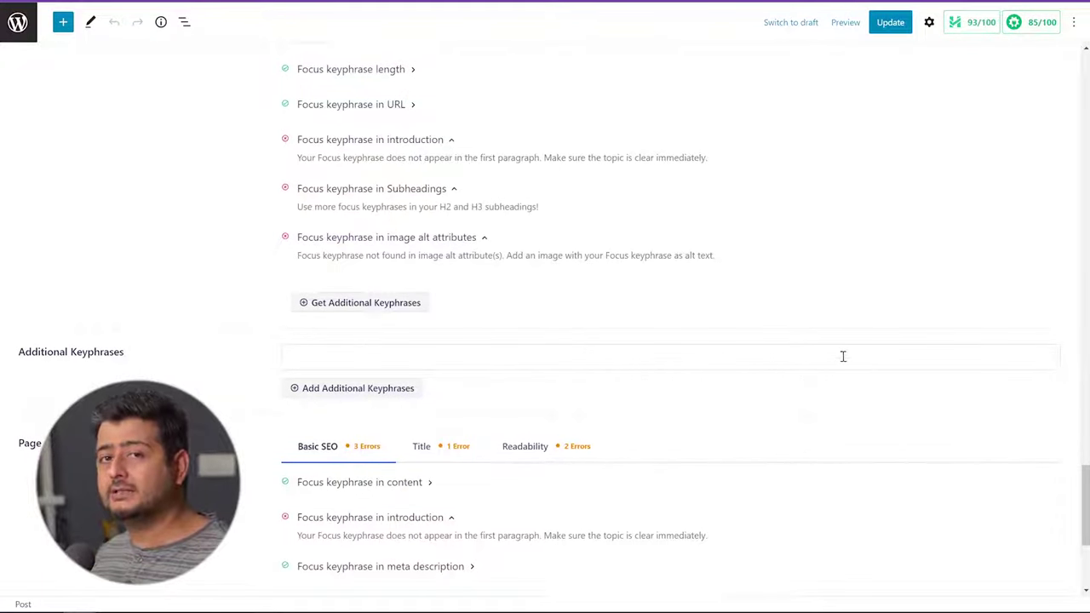
pyautogui.click(412, 356)
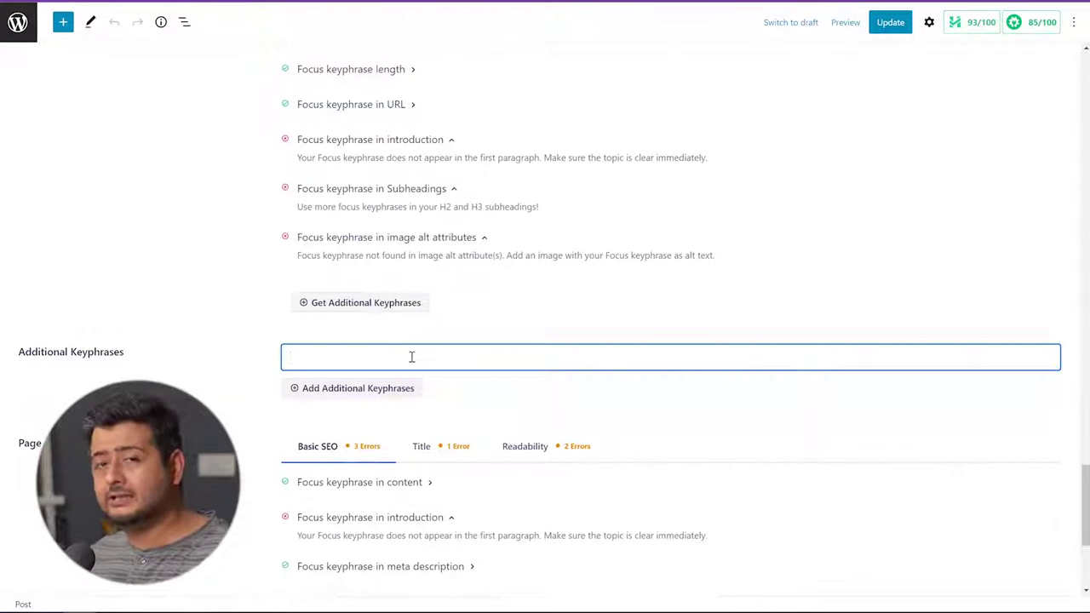
pyautogui.write('lemo')
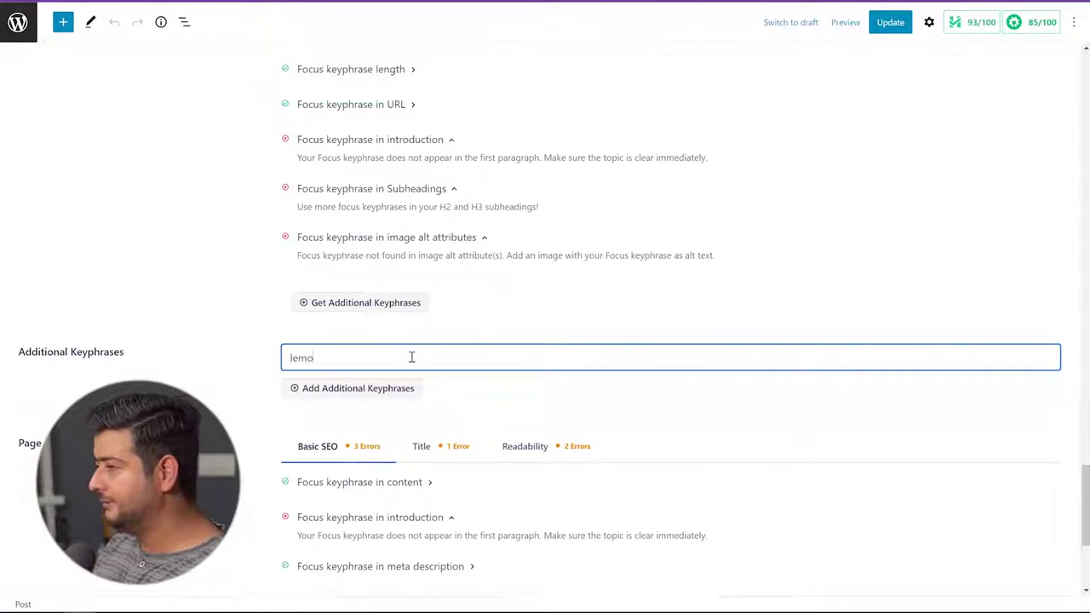
pyautogui.write('n curd recipe')
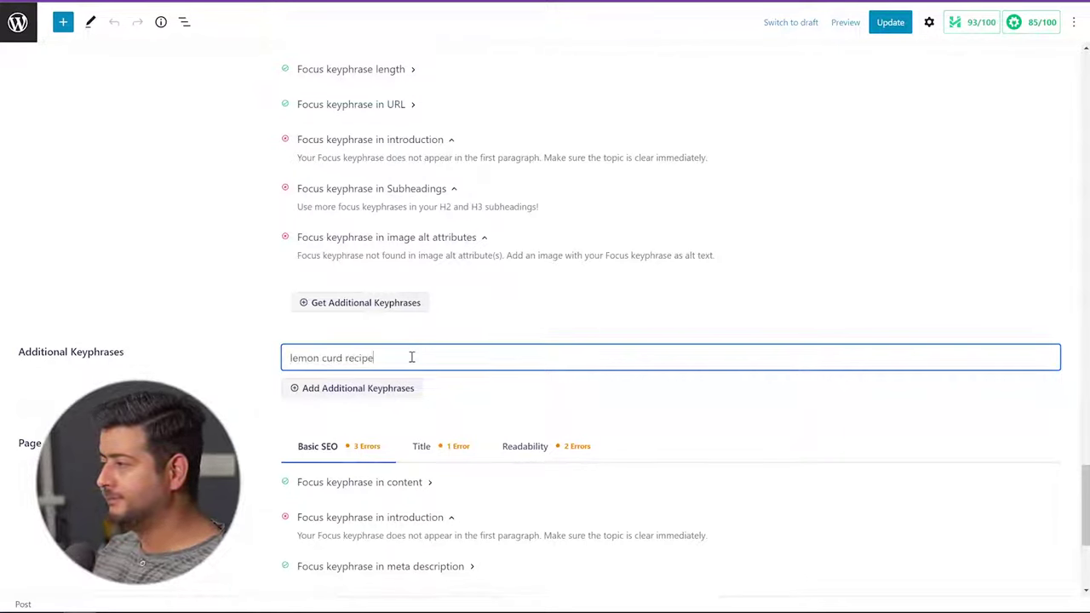
pyautogui.press('Return')
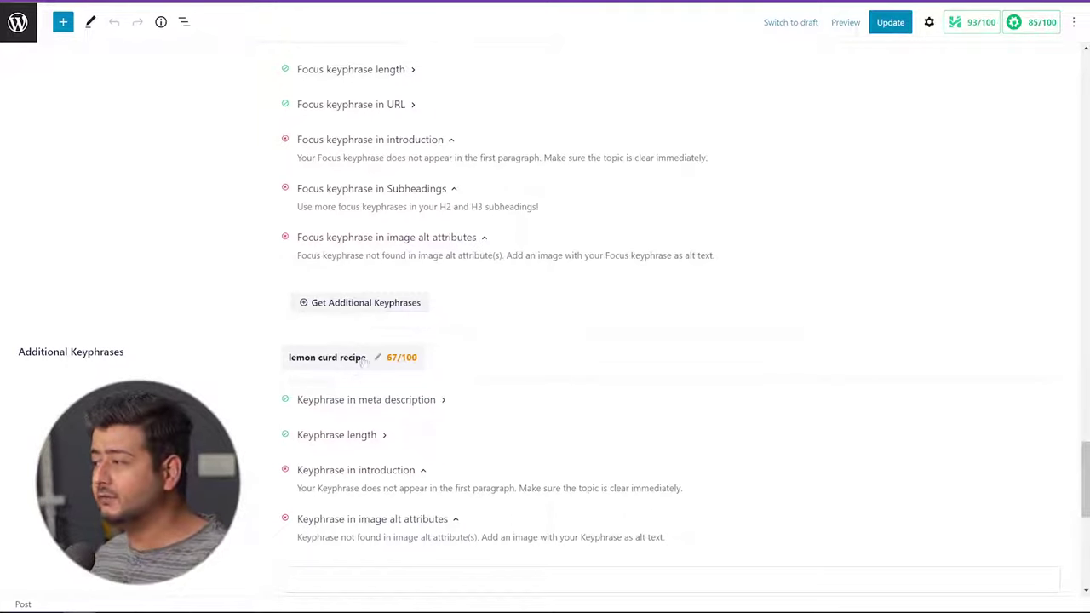
# Add "easy lemon curd recipe" as a second additional keyphrase
pyautogui.scroll(-1, 535, 366)
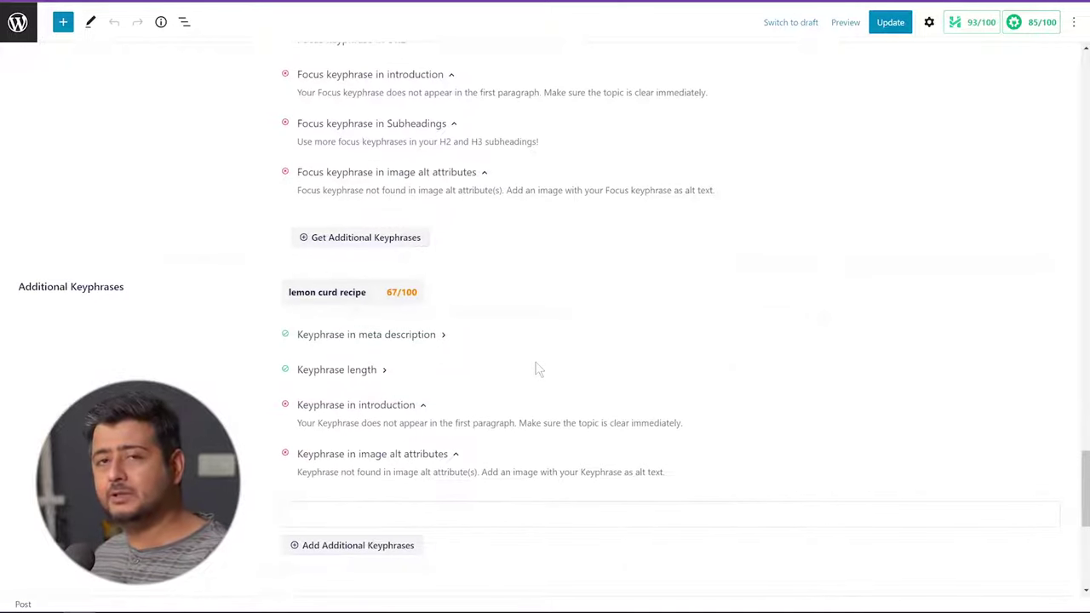
pyautogui.click(408, 509)
pyautogui.write('easy lemon curd recipe')
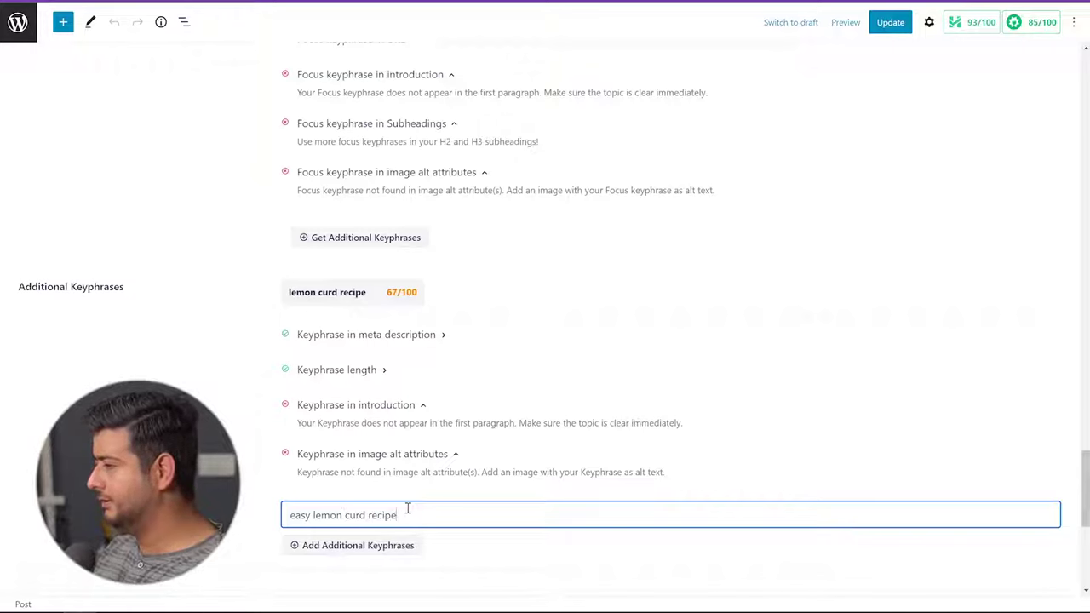
pyautogui.press('Return')
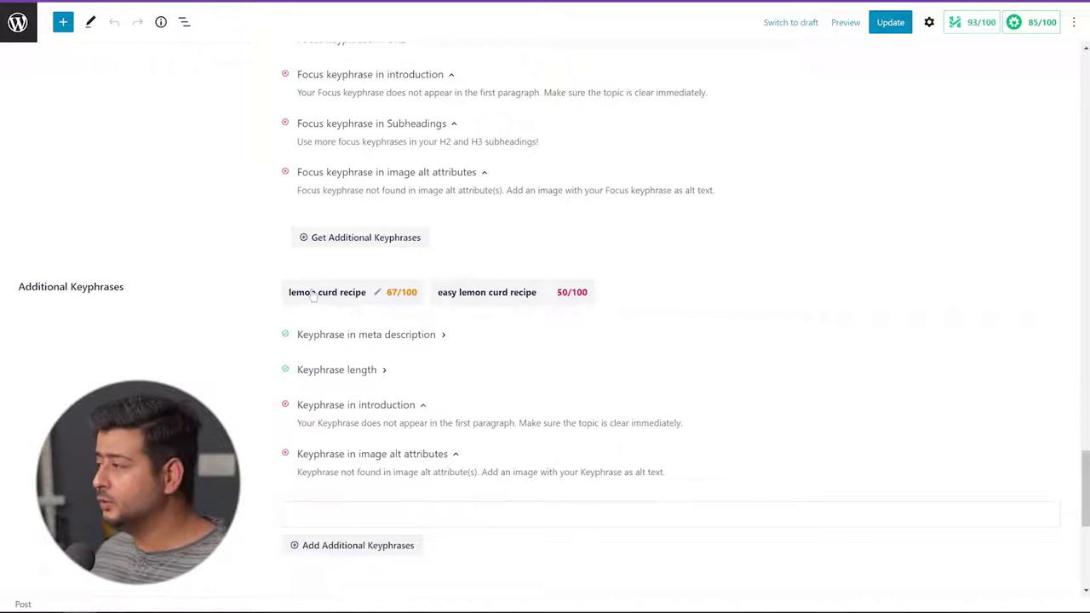
# Compare the focus keyphrase's analysis with the checks listed for the additional keyphrases
pyautogui.scroll(2, 314, 281)
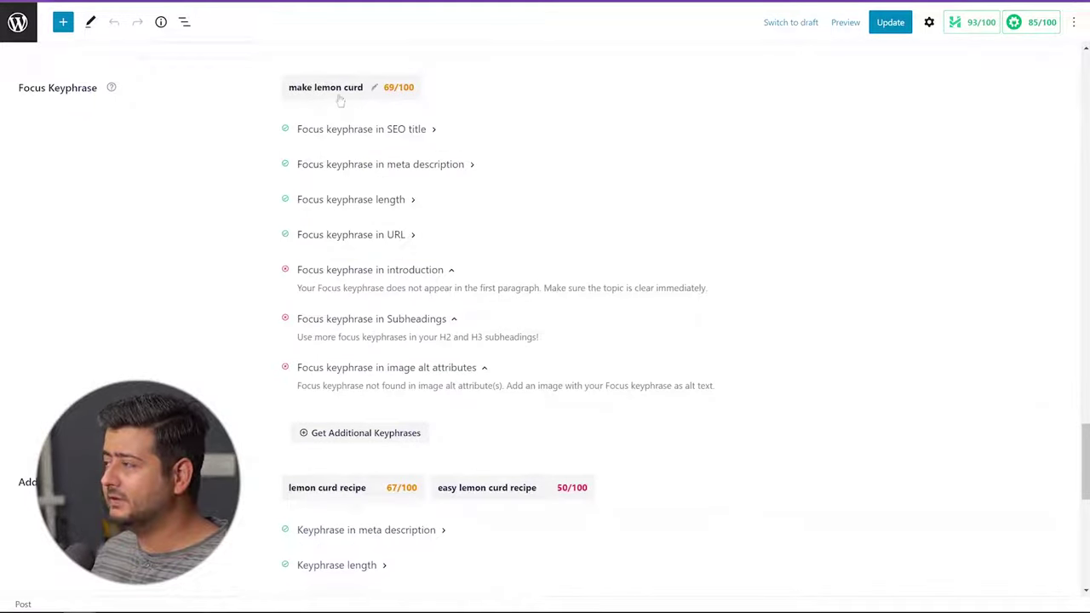
pyautogui.scroll(-2, 242, 400)
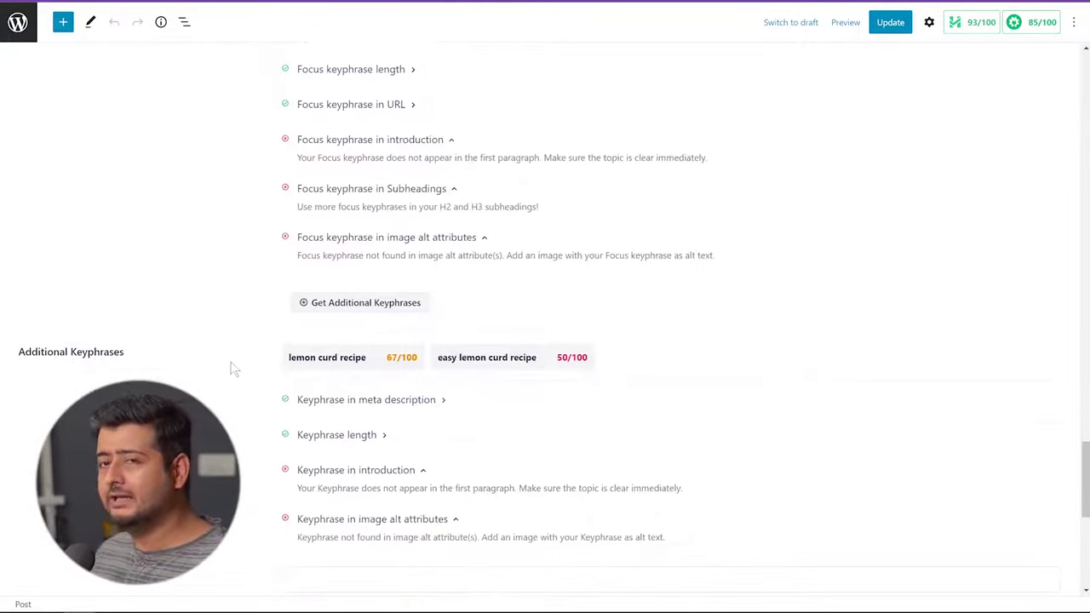
pyautogui.scroll(-1, 232, 368)
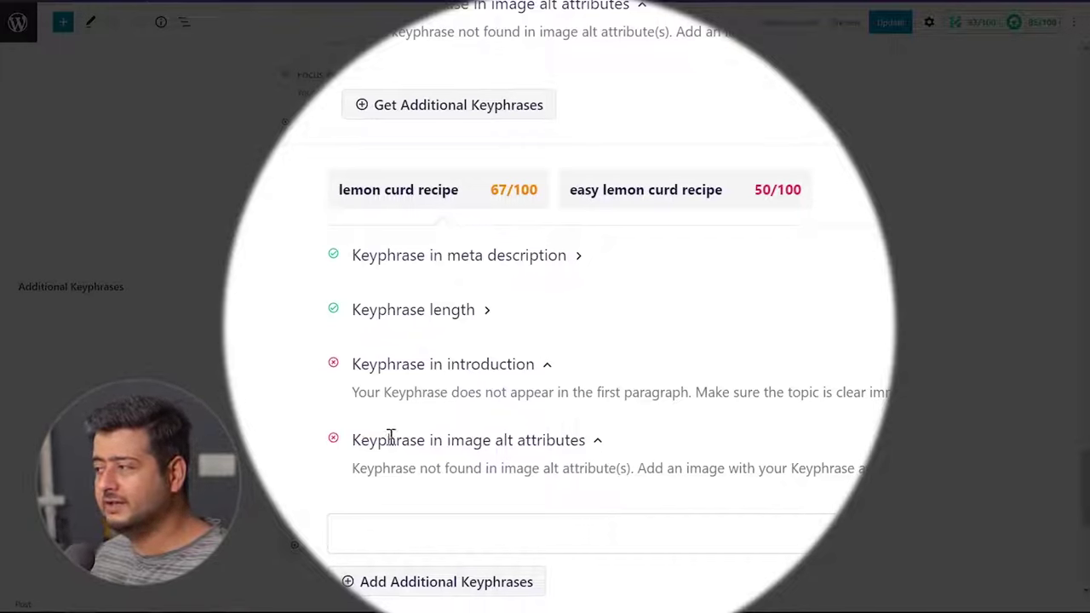
# Examine the analysis of the additional keyphrase "easy lemon curd recipe" and compare it with the focus keyphrase's checks
pyautogui.click(686, 206)
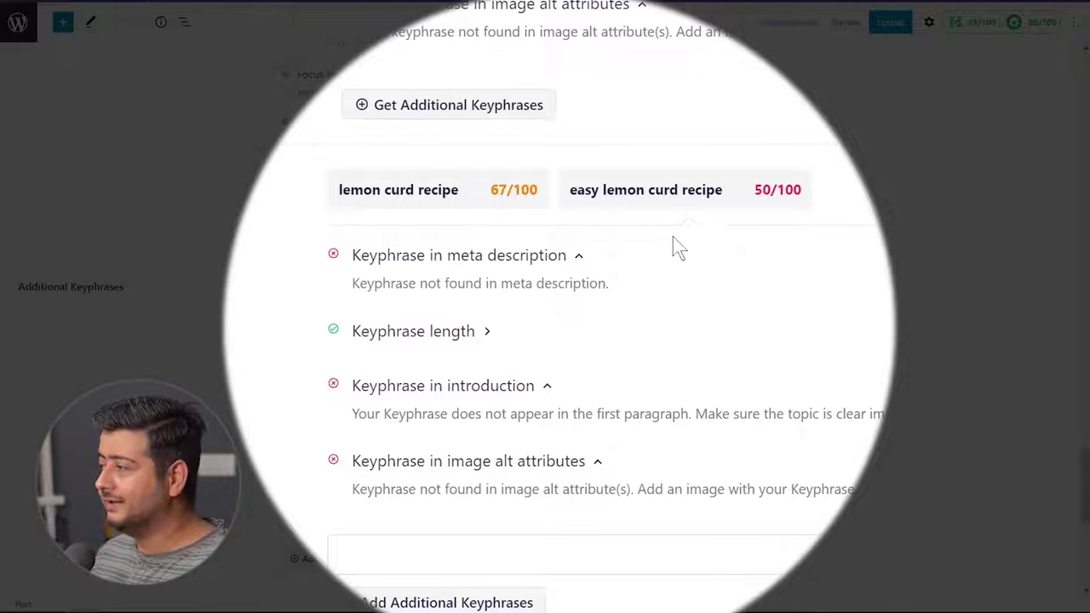
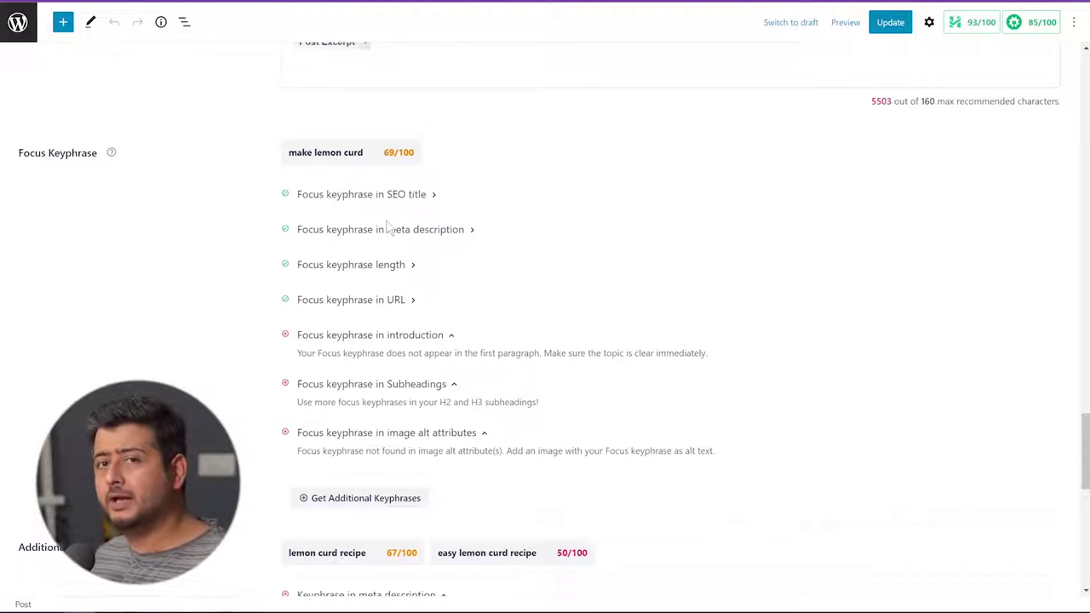
pyautogui.scroll(-2, 389, 227)
pyautogui.moveTo(291, 368)
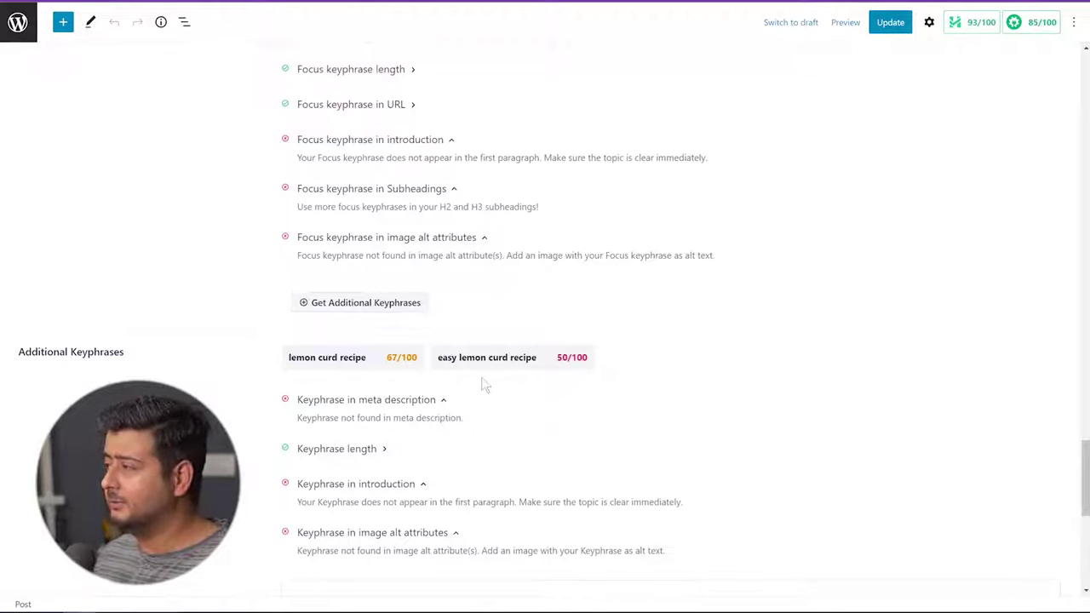
pyautogui.moveTo(483, 364)
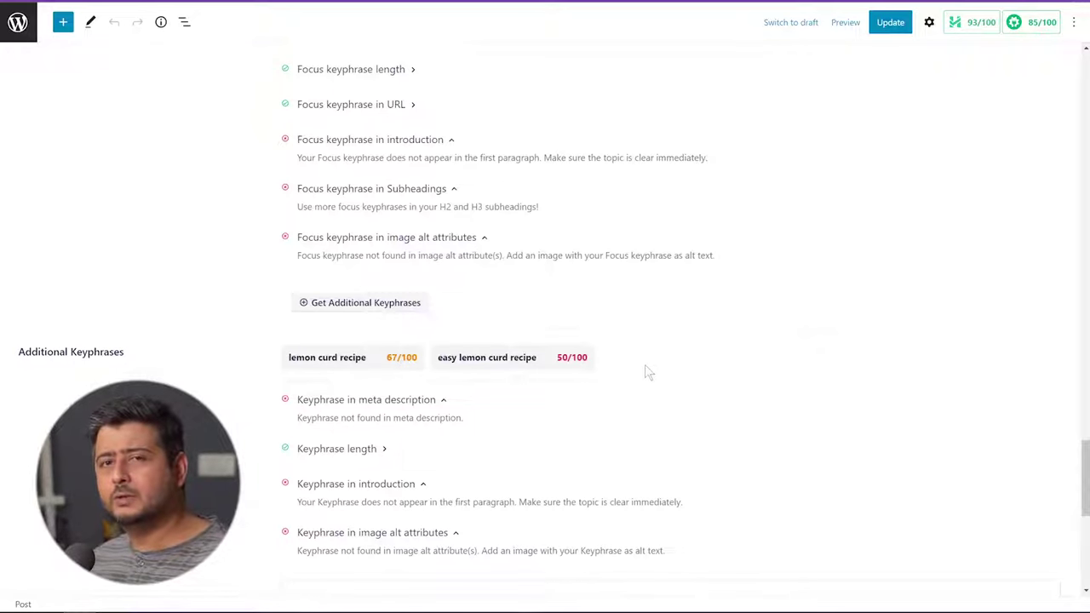
pyautogui.scroll(-1, 647, 373)
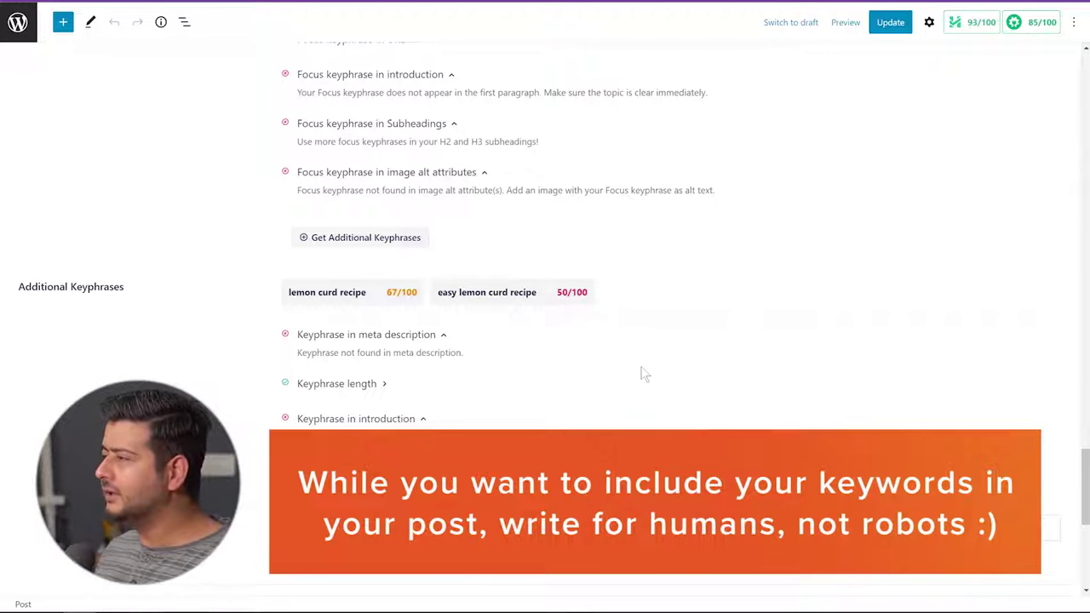
pyautogui.scroll(4, 644, 374)
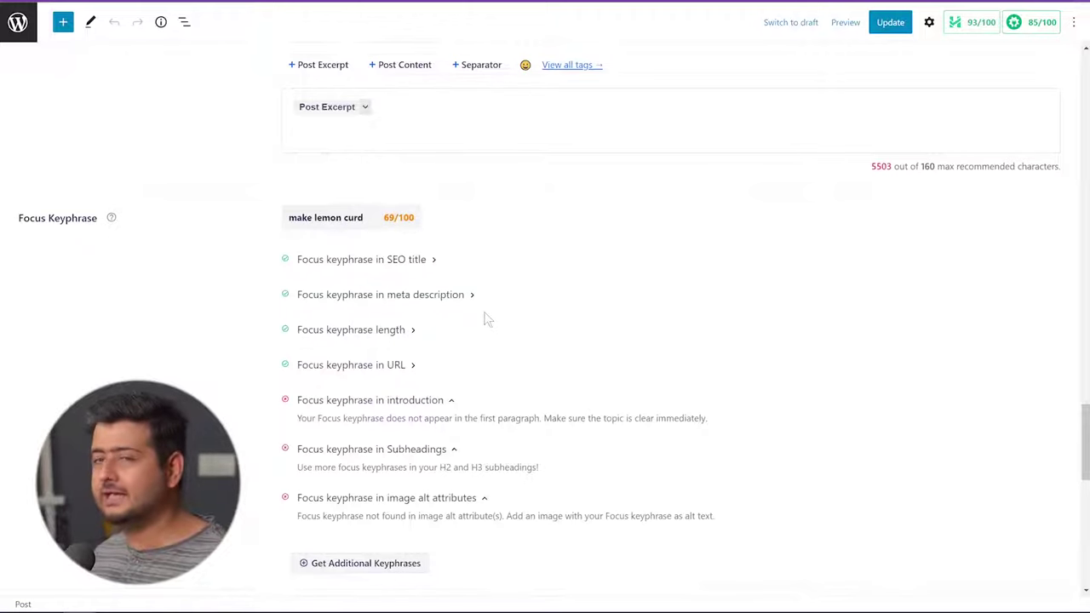
pyautogui.scroll(-2, 487, 320)
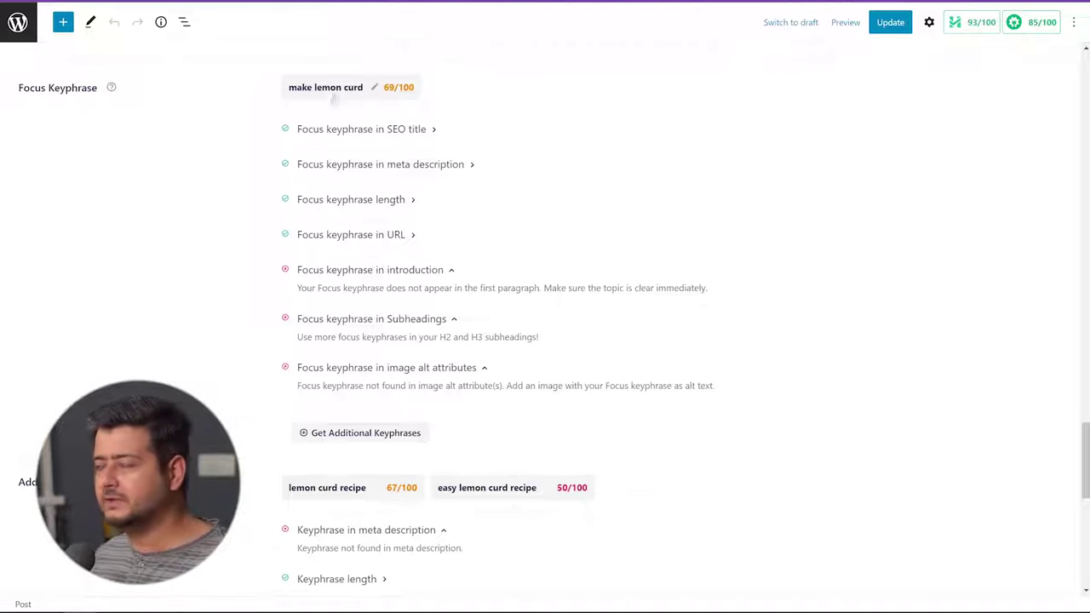
pyautogui.scroll(-3, 343, 101)
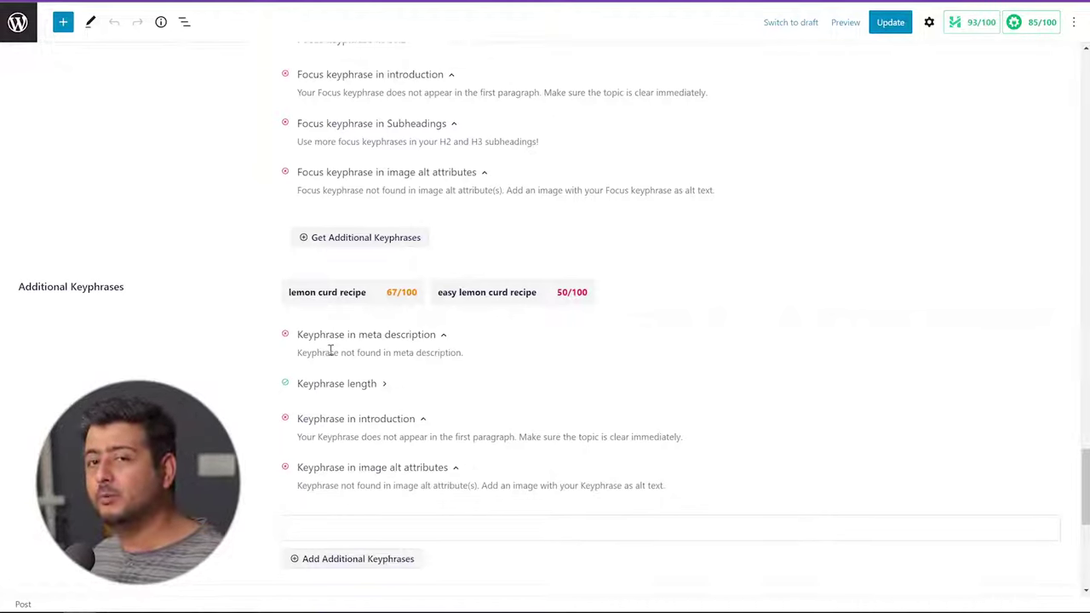
pyautogui.scroll(-1, 330, 350)
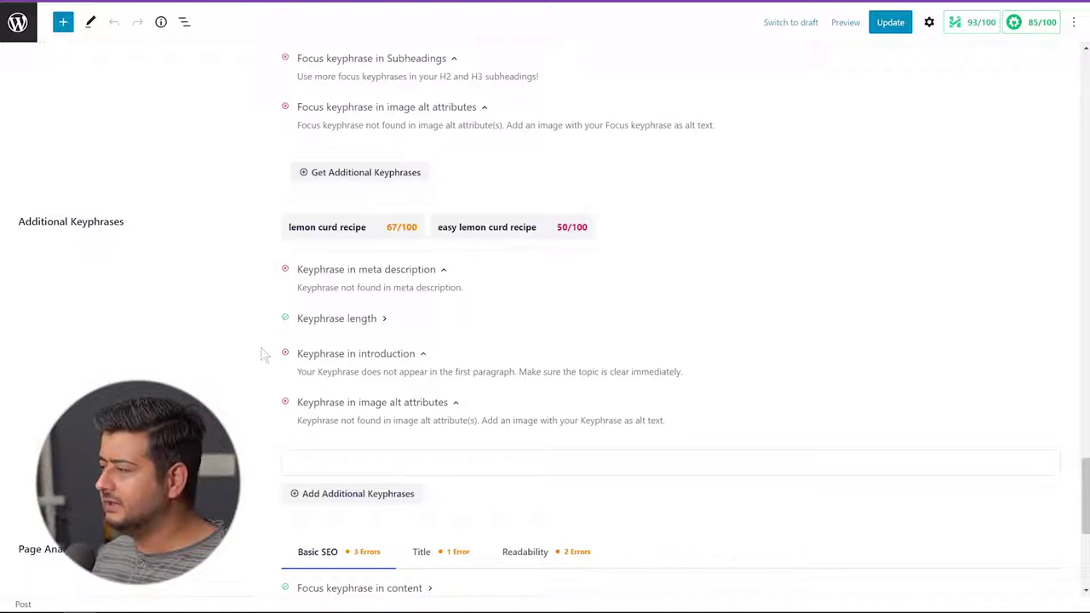
pyautogui.scroll(5, 262, 355)
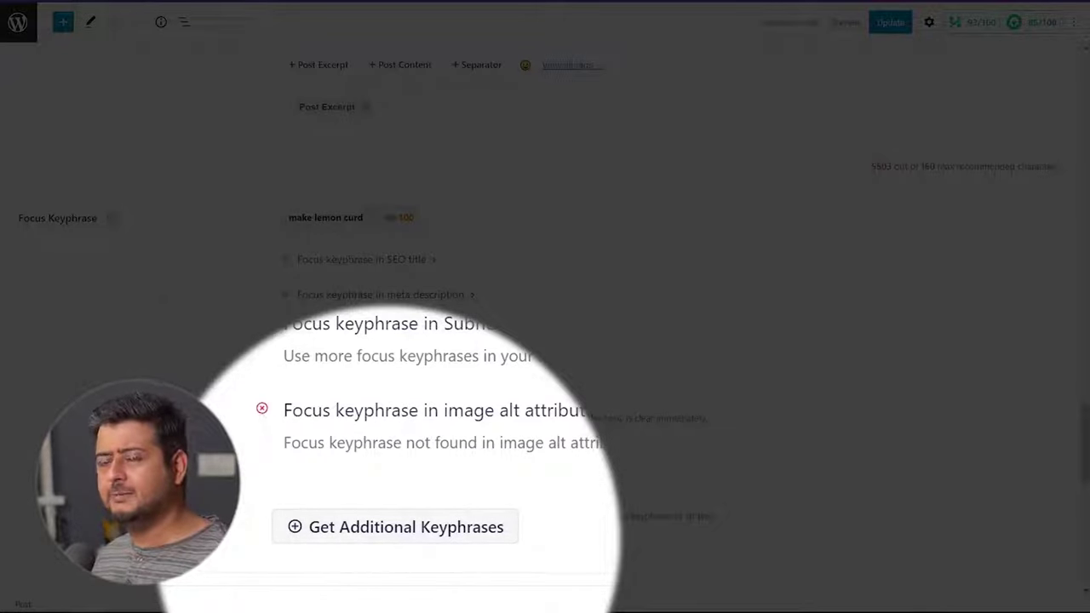
# Open Semrush's additional keyphrase suggestions for the focus keyphrase and look through the available countries, search volumes and trends
pyautogui.scroll(-1, 228, 420)
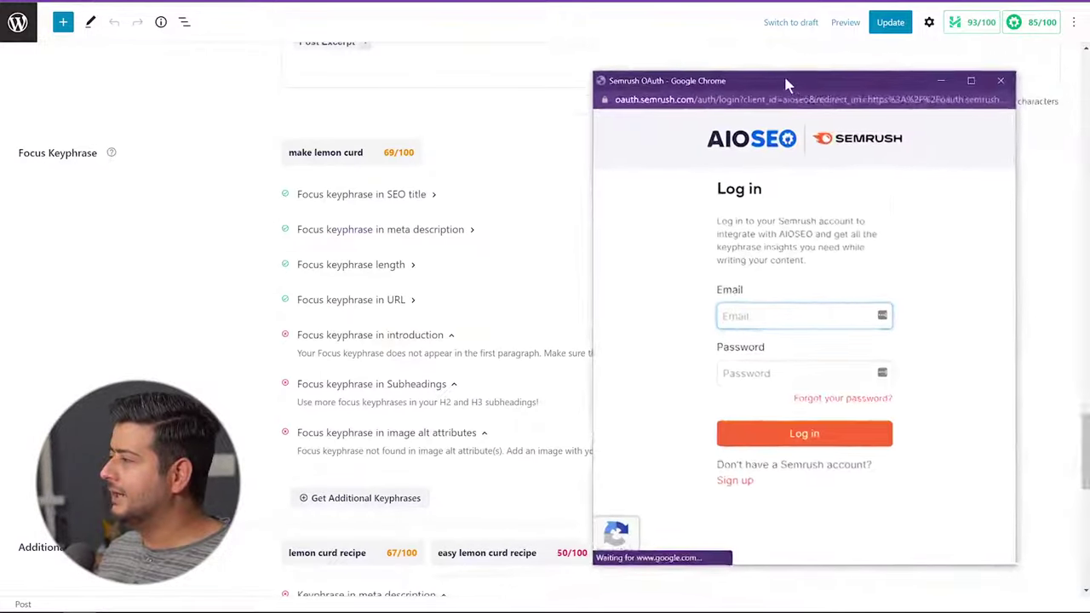
pyautogui.moveTo(784, 78); pyautogui.dragTo(653, 61)
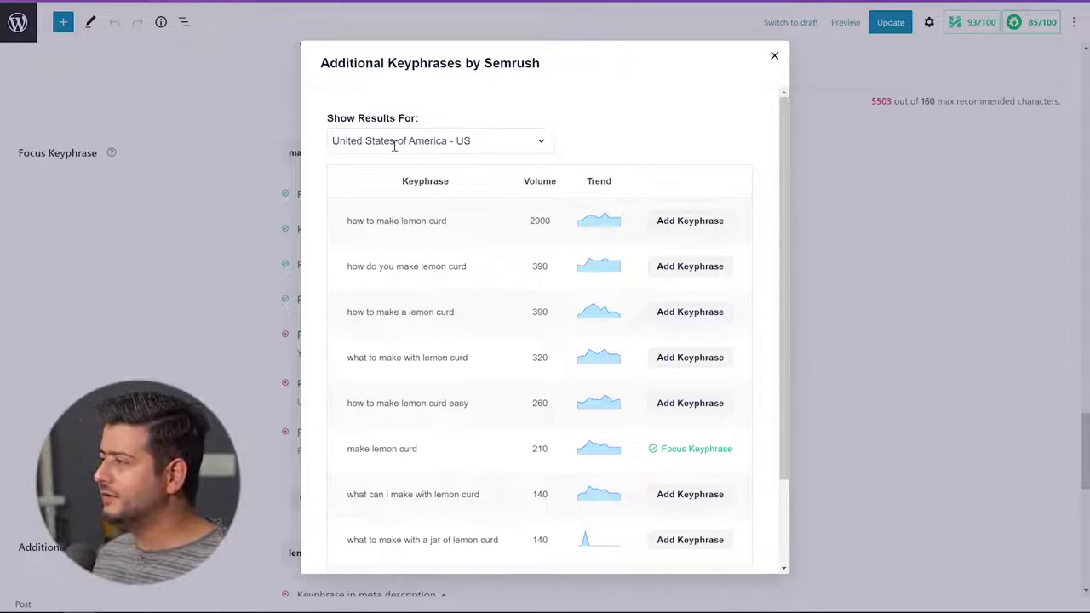
pyautogui.click(532, 145)
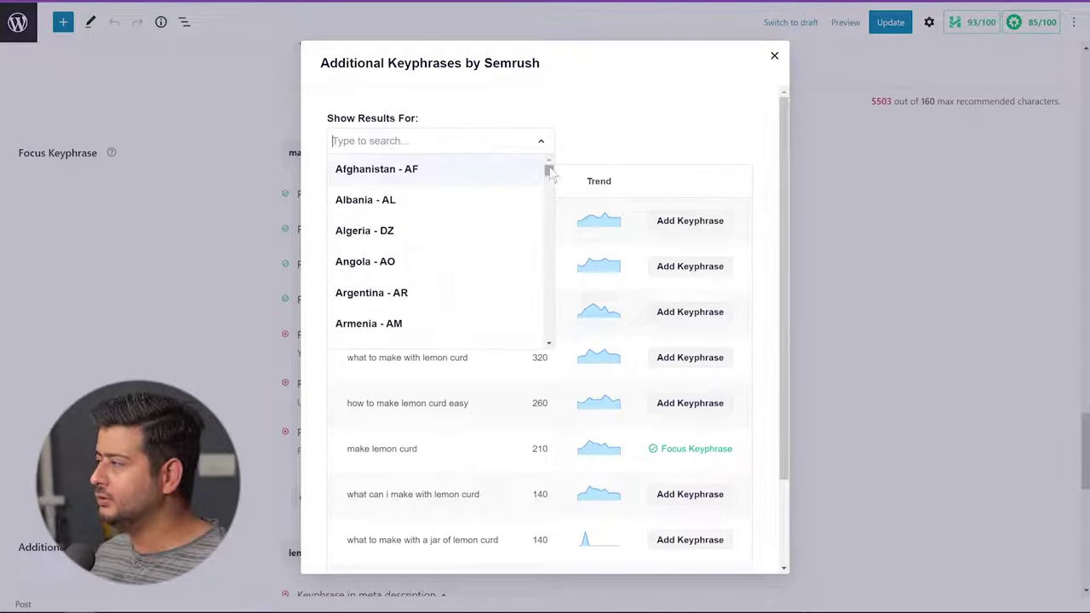
pyautogui.click(604, 138)
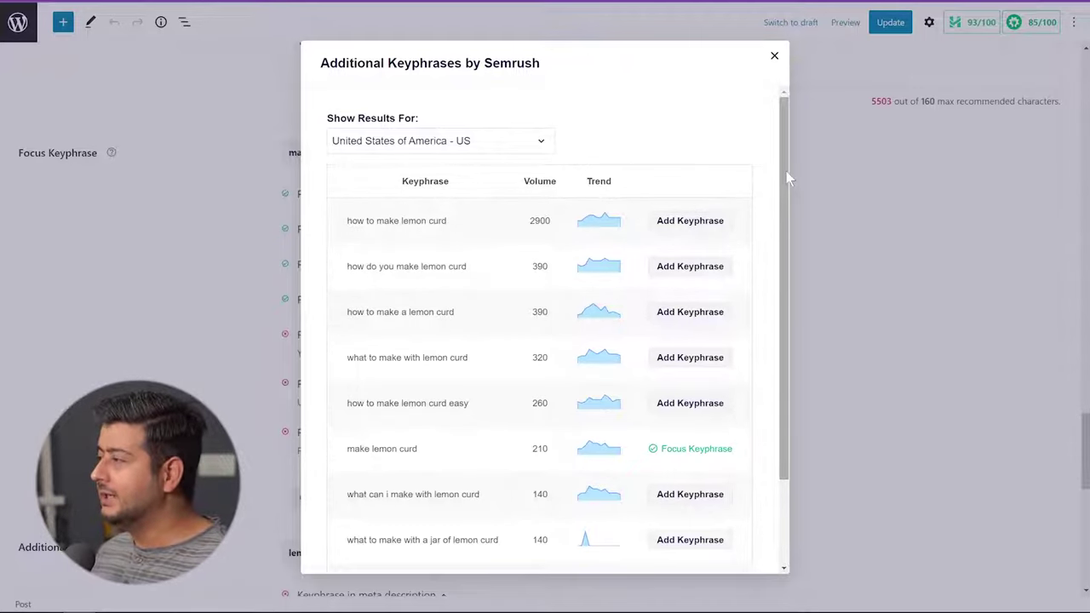
pyautogui.moveTo(786, 171)
pyautogui.mouseDown()
pyautogui.moveTo(780, 190)
pyautogui.moveTo(779, 170)
pyautogui.mouseUp()
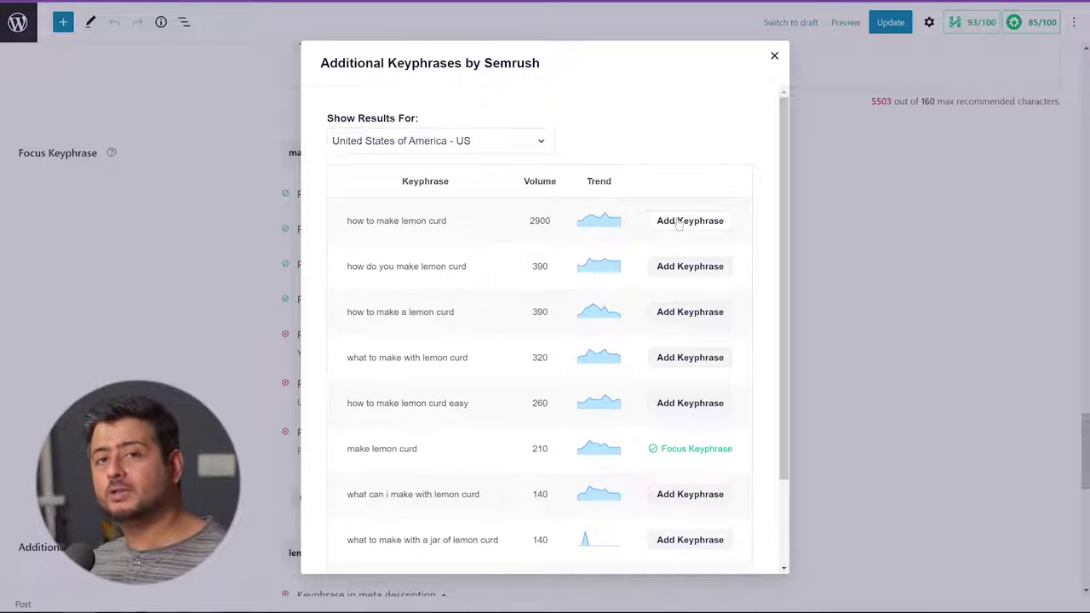
pyautogui.moveTo(781, 229); pyautogui.dragTo(781, 168)
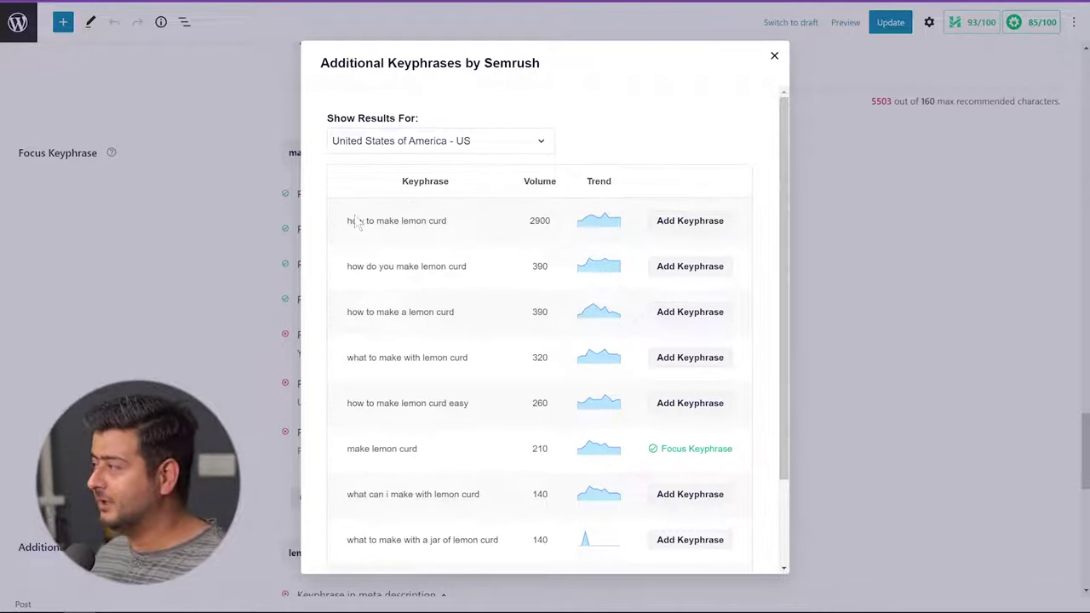
# Add the Semrush suggestions "how to make lemon curd", "how do you make lemon curd" and "what to make with lemon curd" as additional keyphrases
pyautogui.click(690, 223)
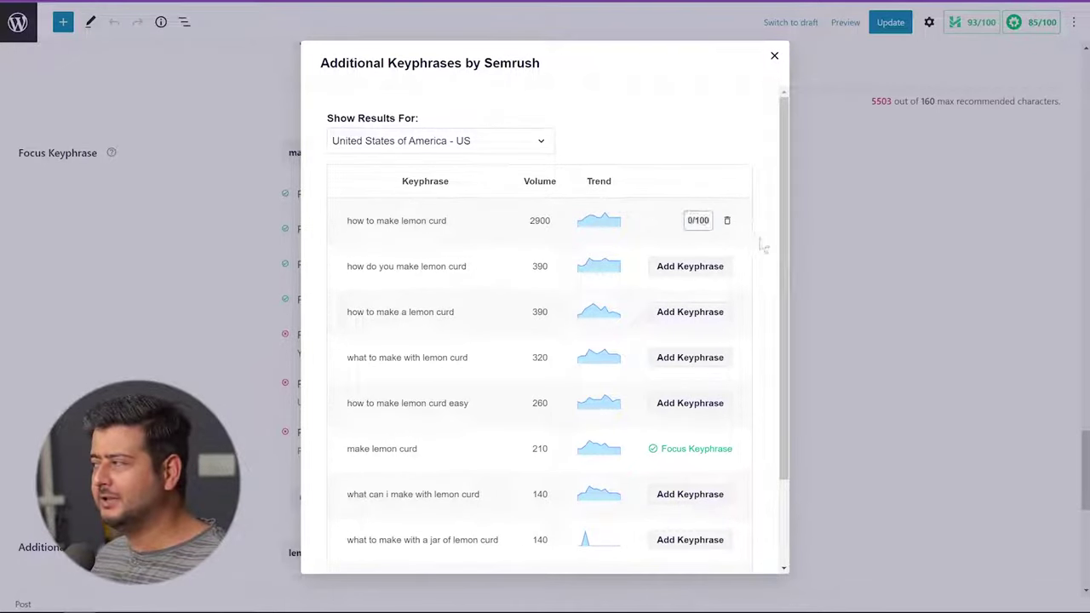
pyautogui.scroll(-2, 777, 236)
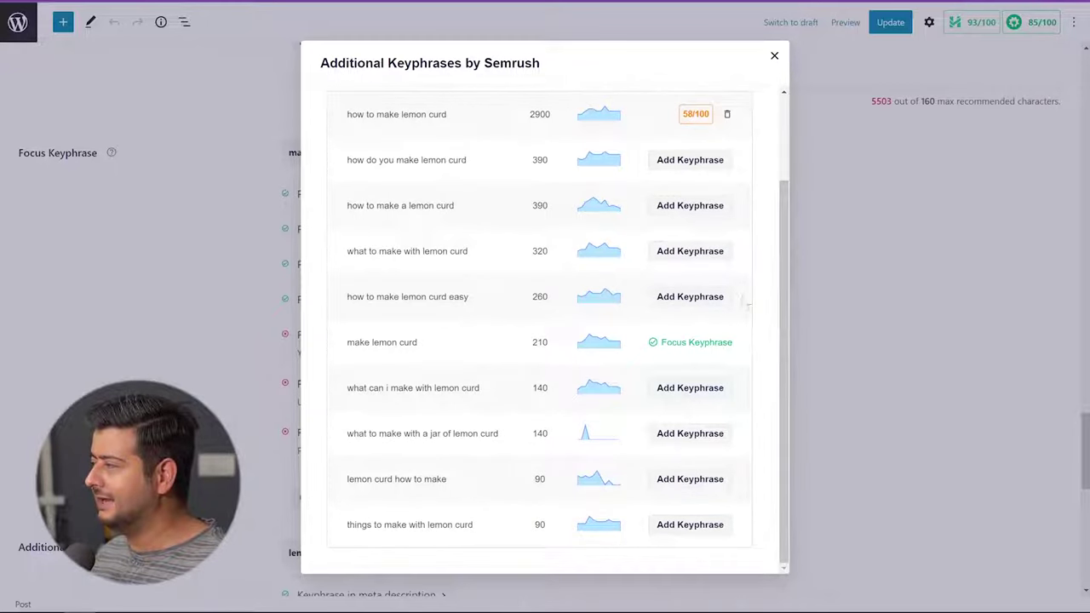
pyautogui.click(708, 166)
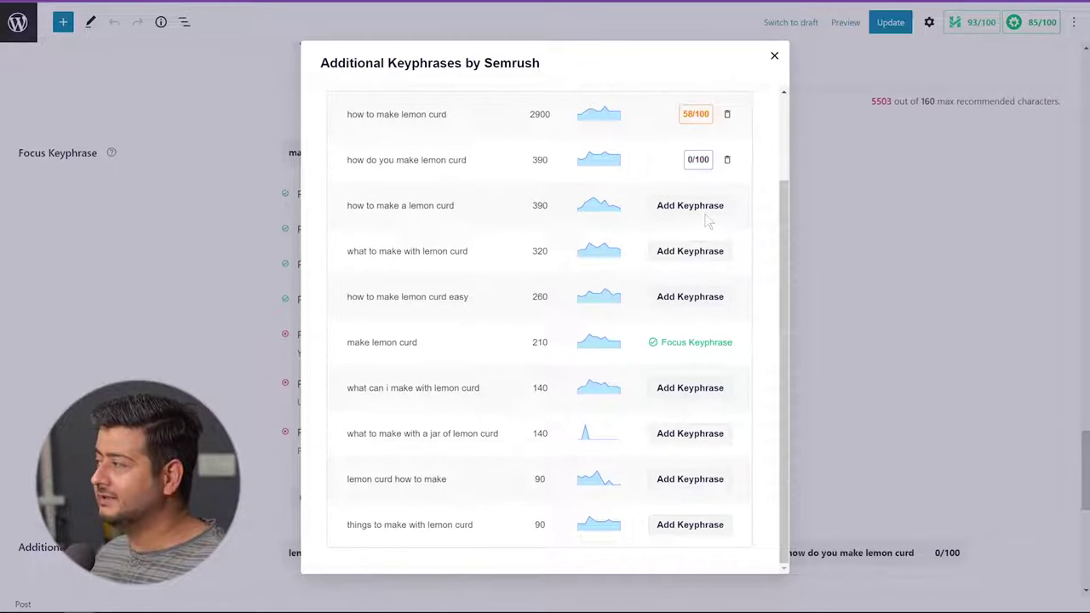
pyautogui.click(697, 257)
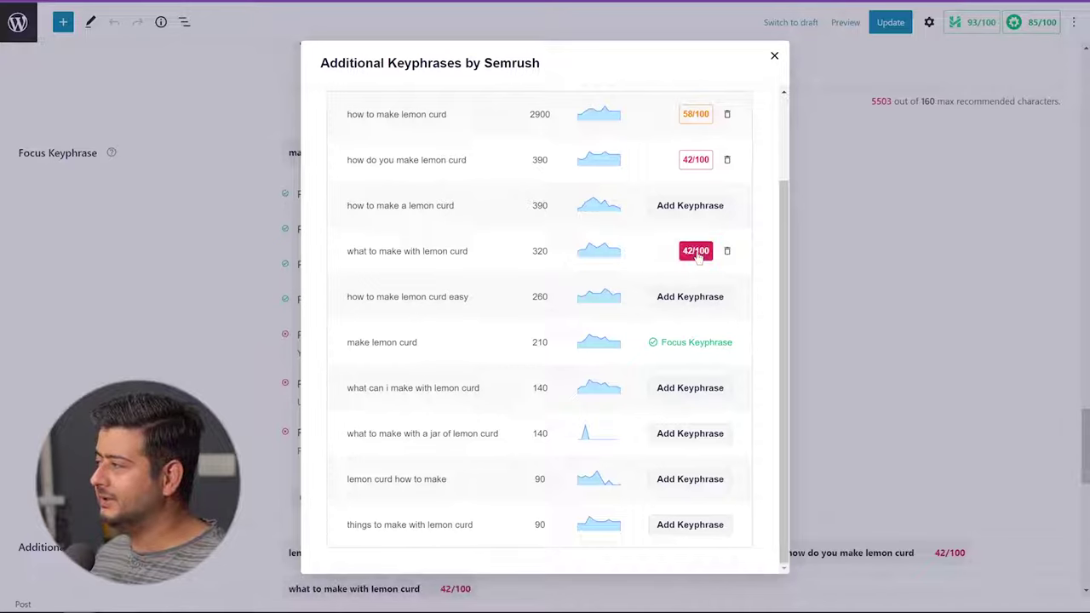
pyautogui.click(774, 58)
# Change the post's focus keyphrase to "how to make lemon curd"
pyautogui.scroll(-2, 732, 332)
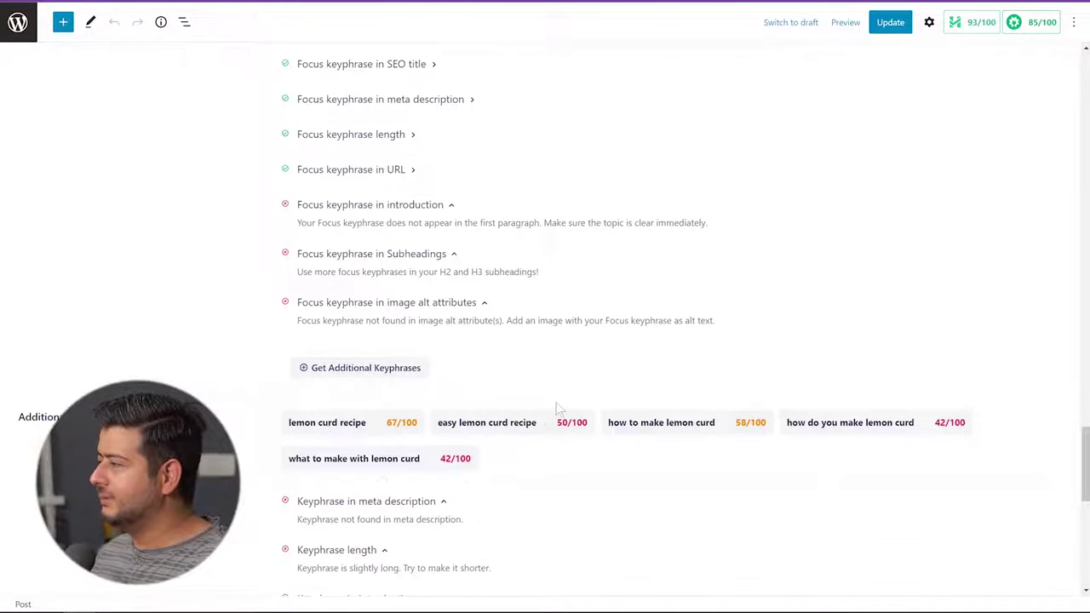
pyautogui.scroll(-1, 531, 383)
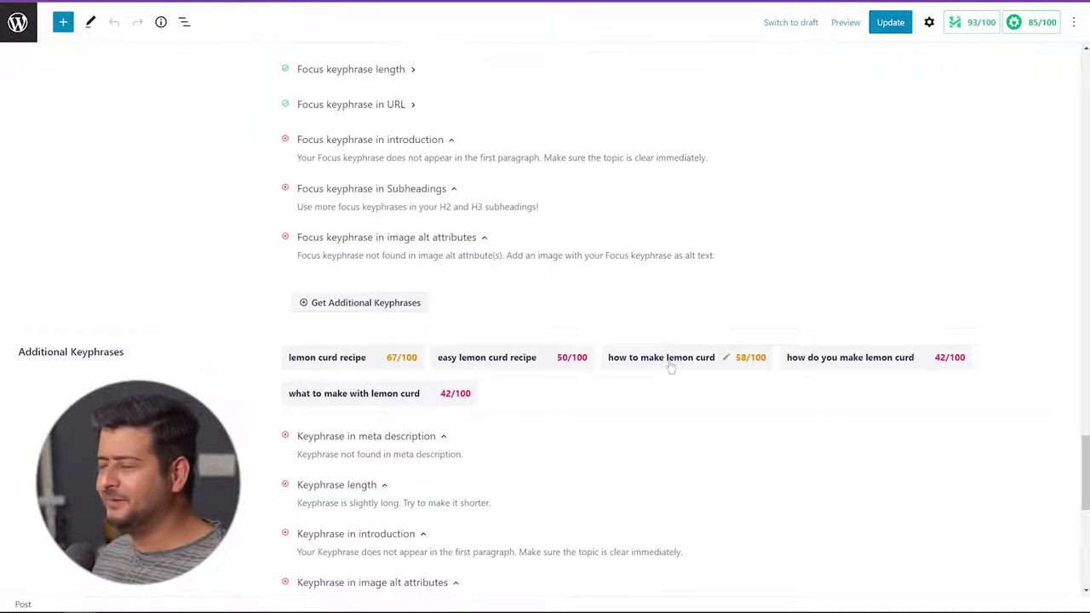
pyautogui.scroll(3, 671, 368)
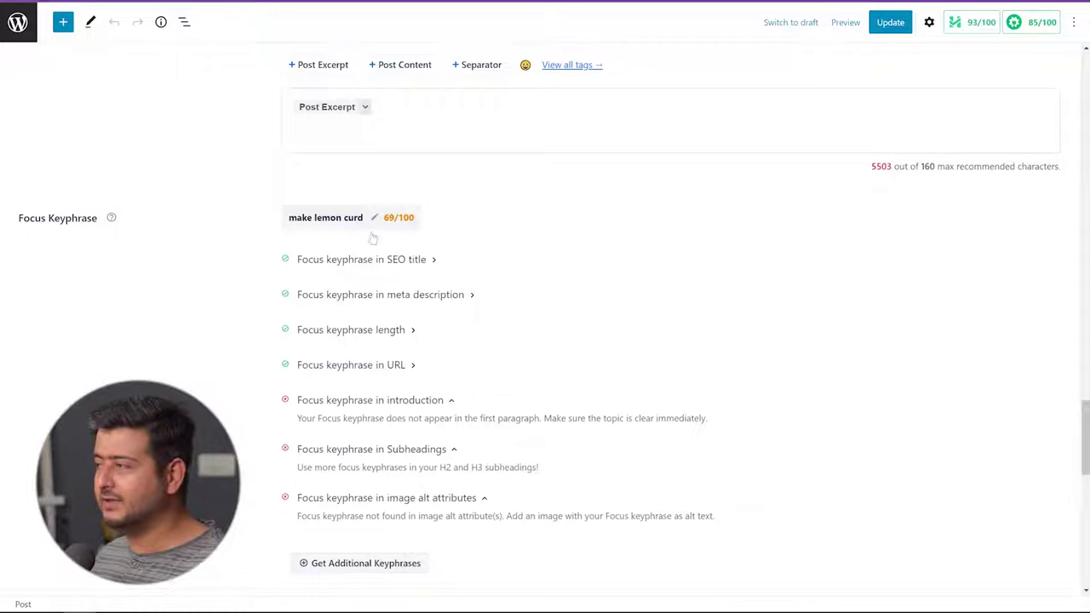
pyautogui.scroll(-3, 570, 434)
pyautogui.scroll(3, 552, 389)
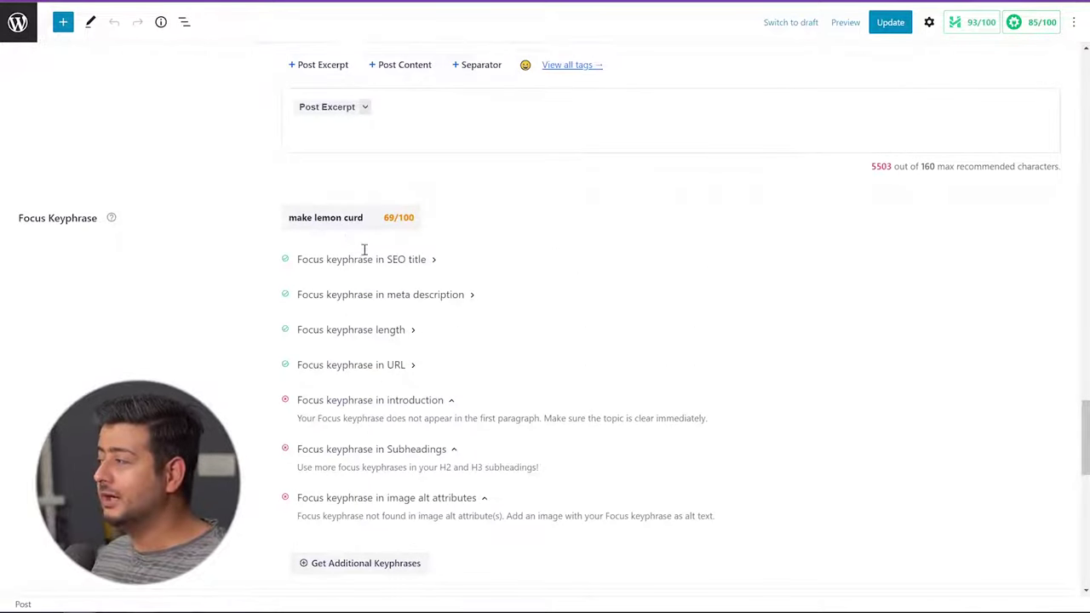
pyautogui.click(355, 218)
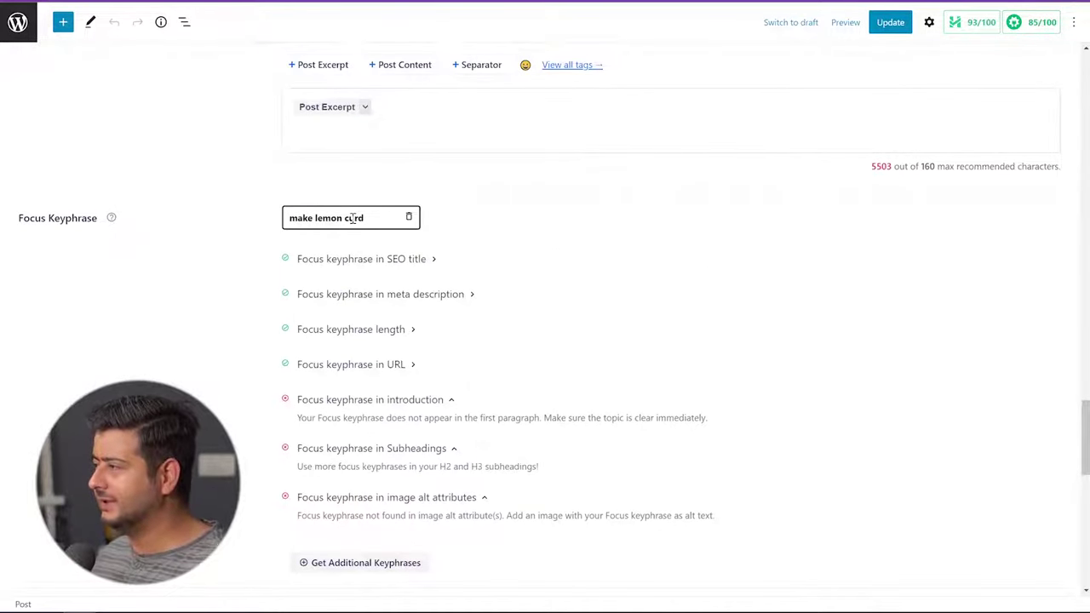
pyautogui.write('how to')
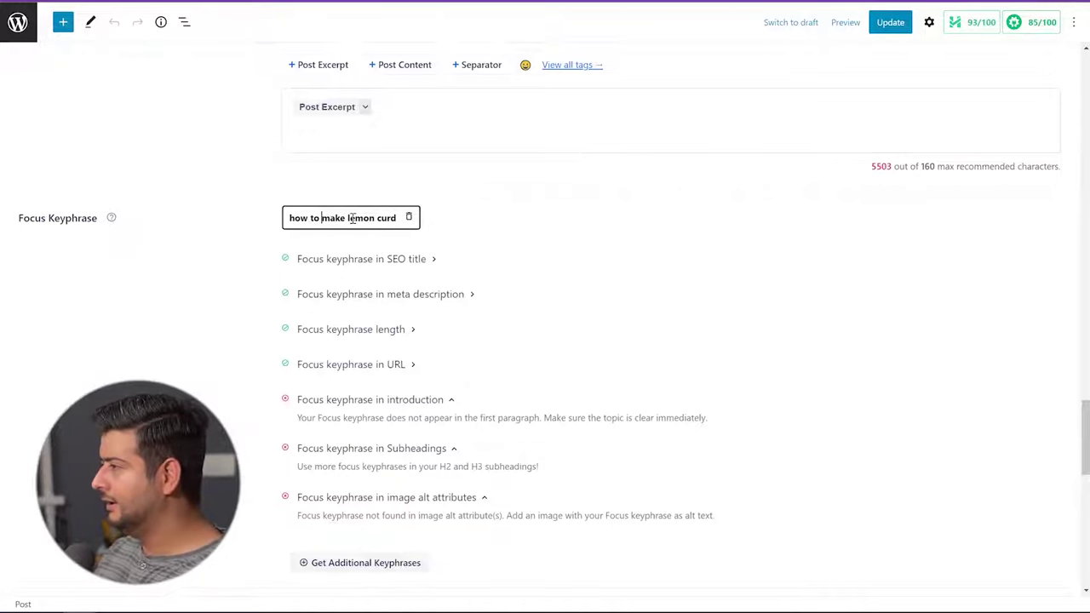
pyautogui.press('Return')
# Shorten the additional keyphrase "how to make lemon curd" to "make lemon curd"
pyautogui.scroll(-4, 528, 335)
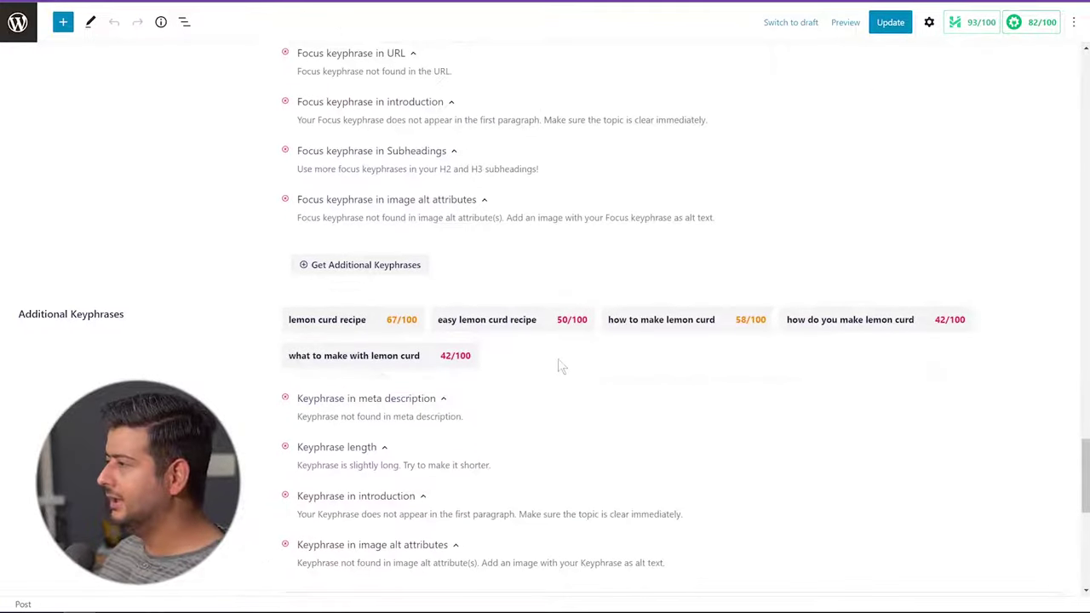
pyautogui.click(725, 319)
pyautogui.moveTo(640, 321)
pyautogui.mouseDown()
pyautogui.moveTo(617, 321)
pyautogui.moveTo(643, 274)
pyautogui.mouseUp()
pyautogui.press('BackSpace')
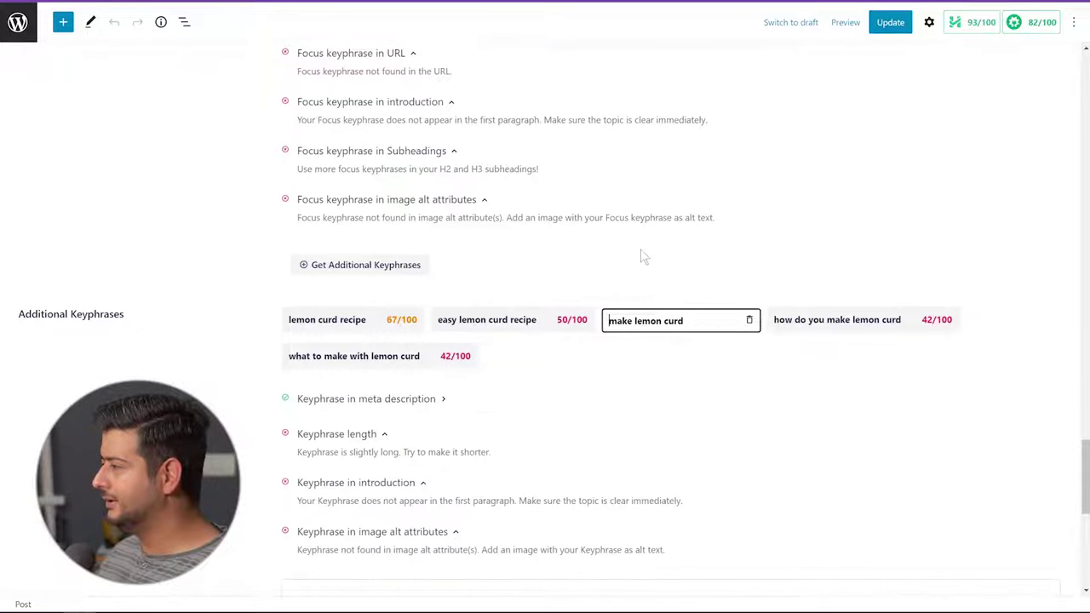
pyautogui.press('Return')
# Compare the new focus keyphrase's checks with the URL in the post's summary settings and with the post's title and introduction
pyautogui.scroll(4, 255, 349)
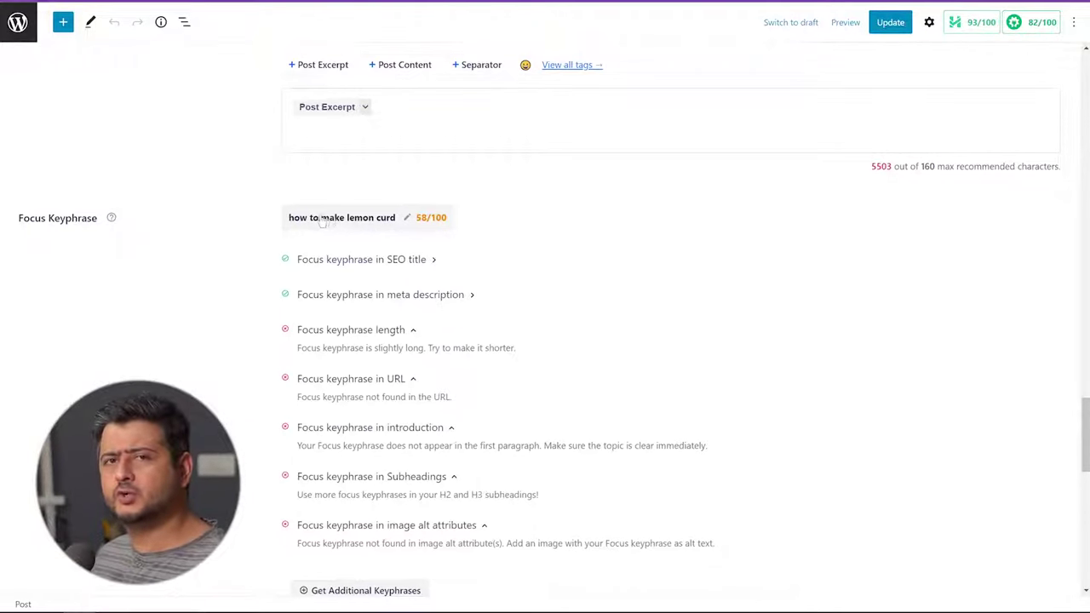
pyautogui.scroll(-3, 355, 317)
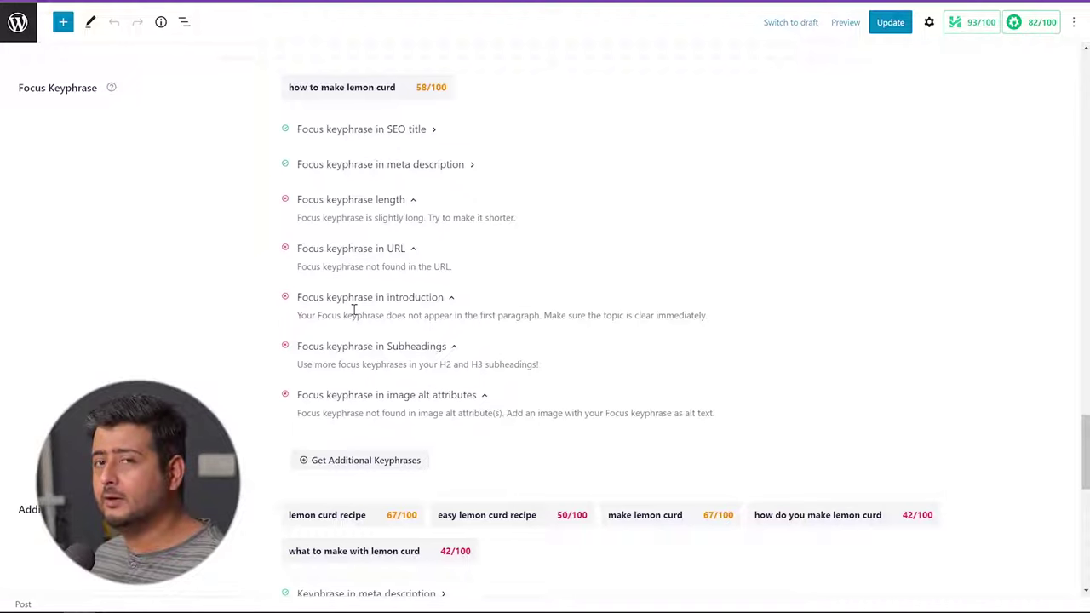
pyautogui.scroll(3, 358, 245)
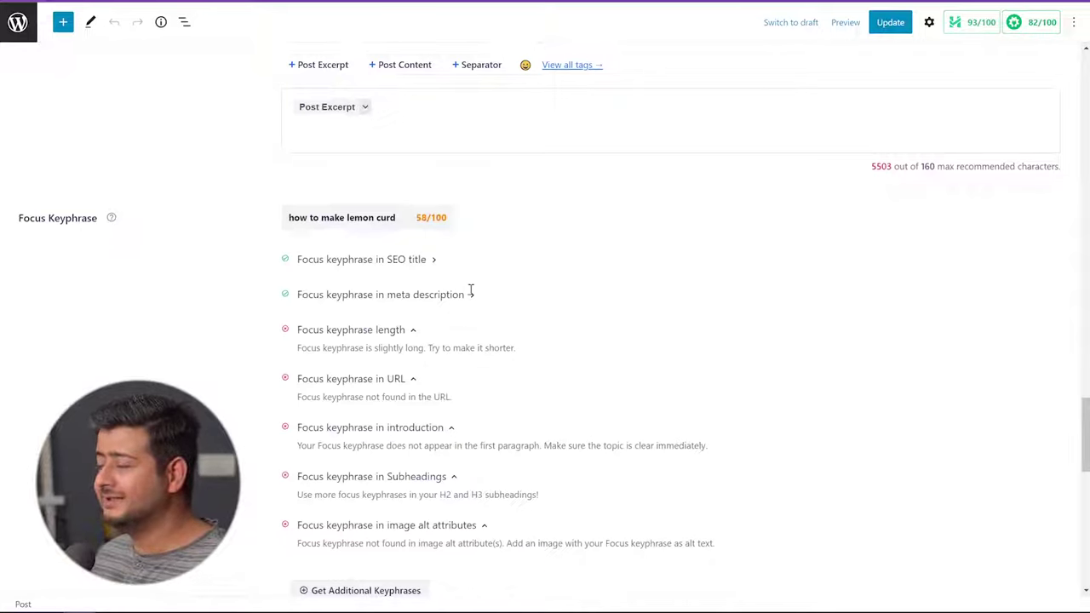
pyautogui.click(411, 330)
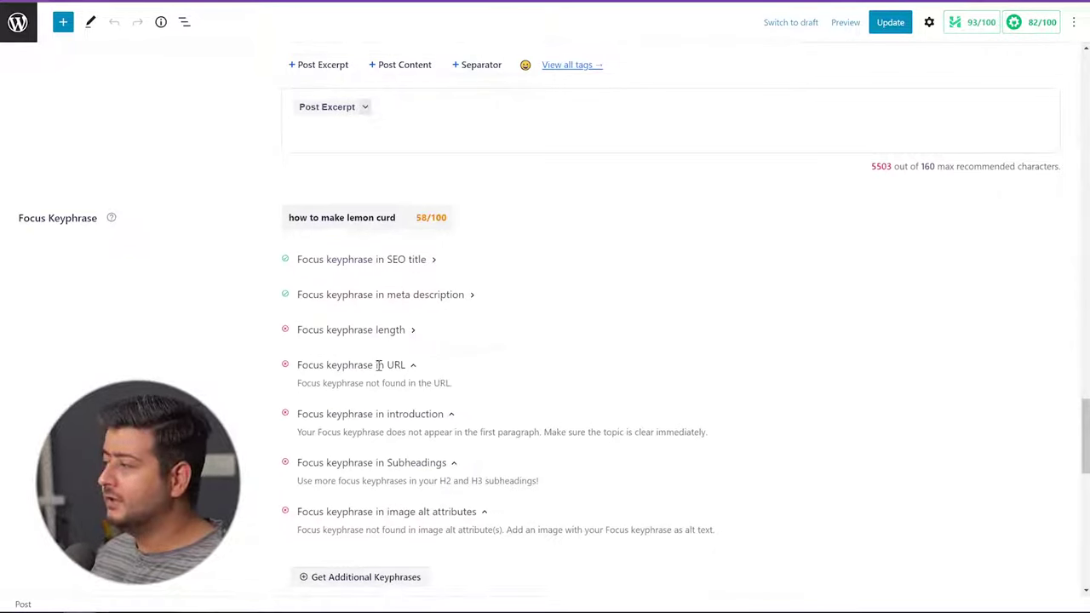
pyautogui.click(927, 24)
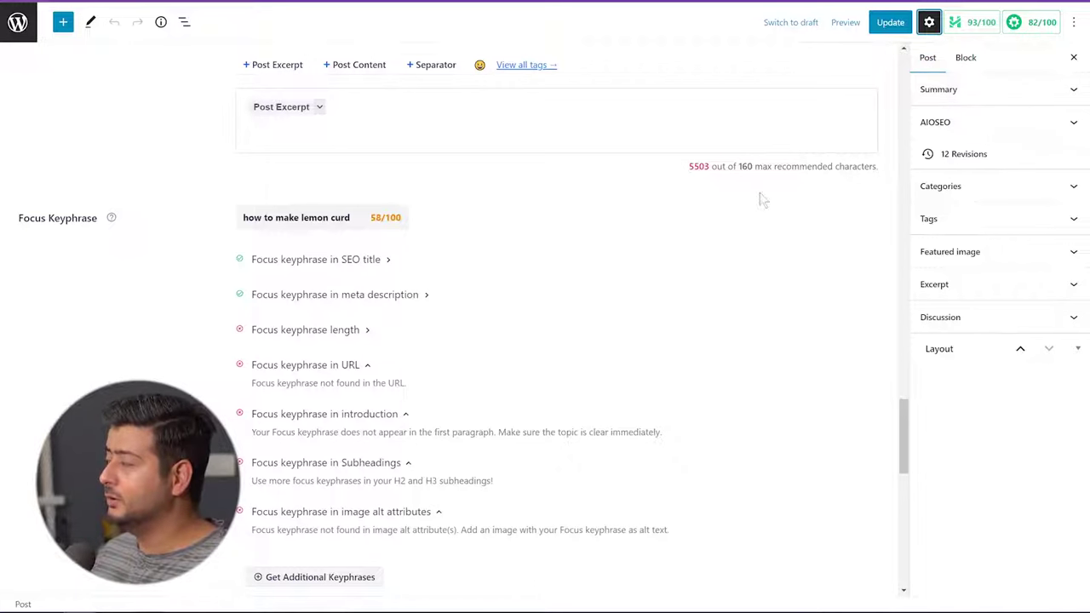
pyautogui.click(951, 92)
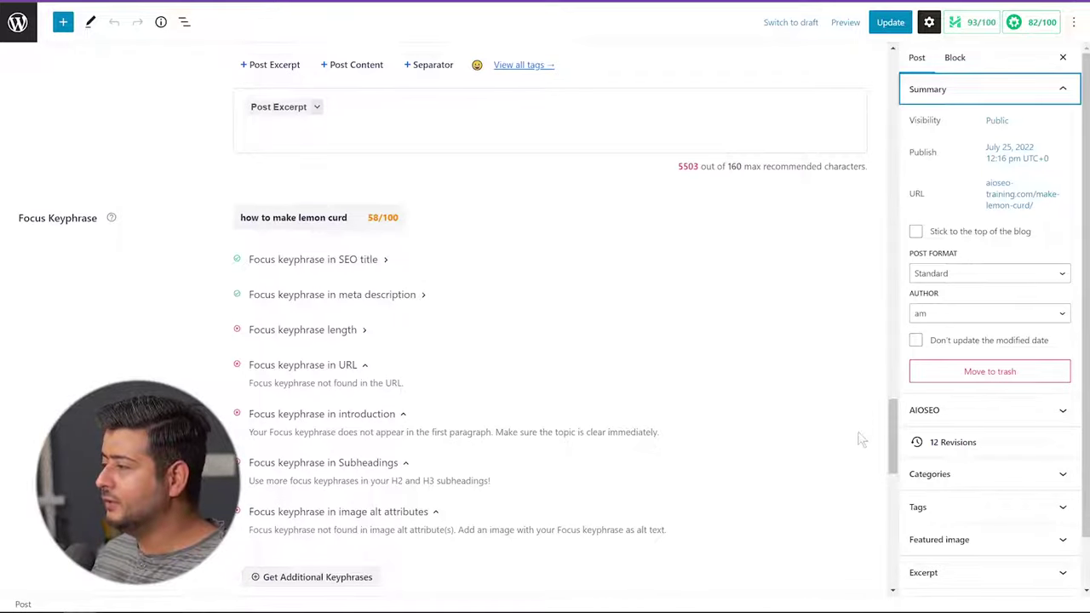
pyautogui.moveTo(890, 426); pyautogui.dragTo(895, 77)
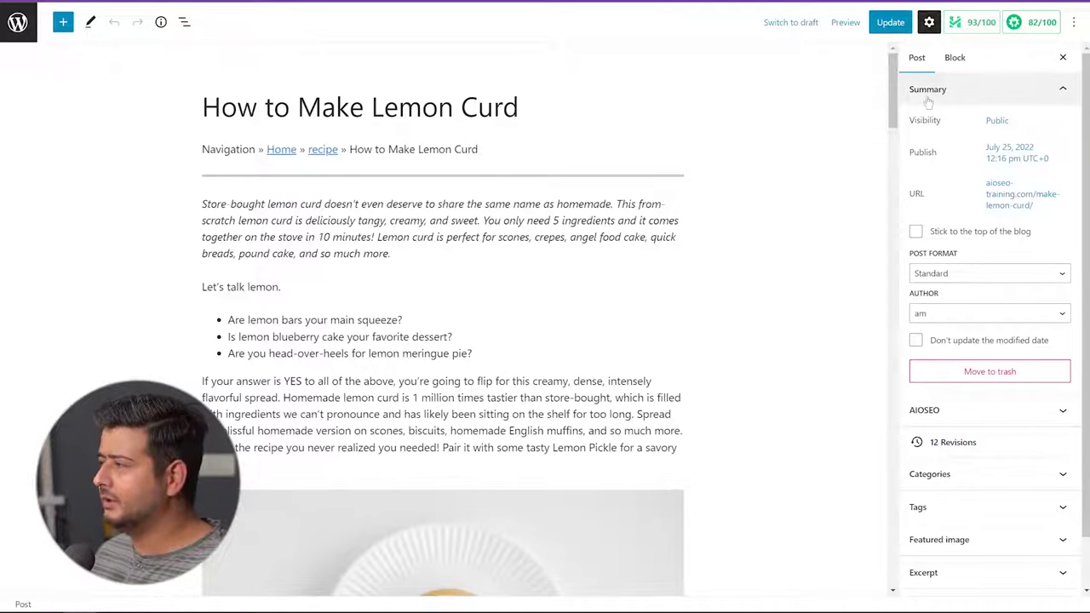
pyautogui.moveTo(892, 85); pyautogui.dragTo(863, 442)
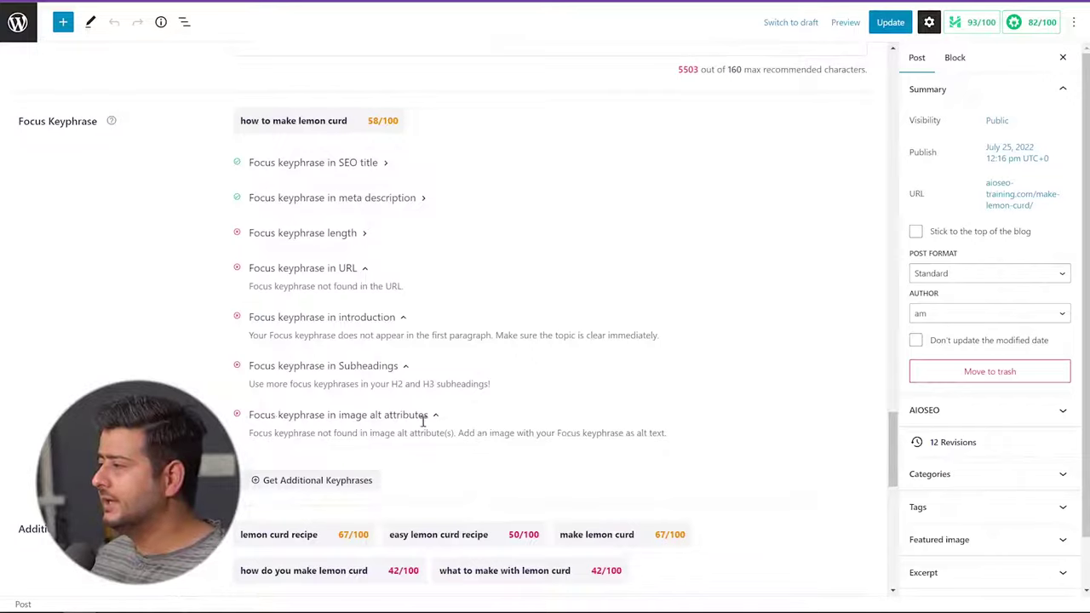
# Review the focus keyphrase's remaining checks and the analysis of the additional keyphrase "what to make with lemon curd"
pyautogui.moveTo(890, 454); pyautogui.dragTo(859, 436)
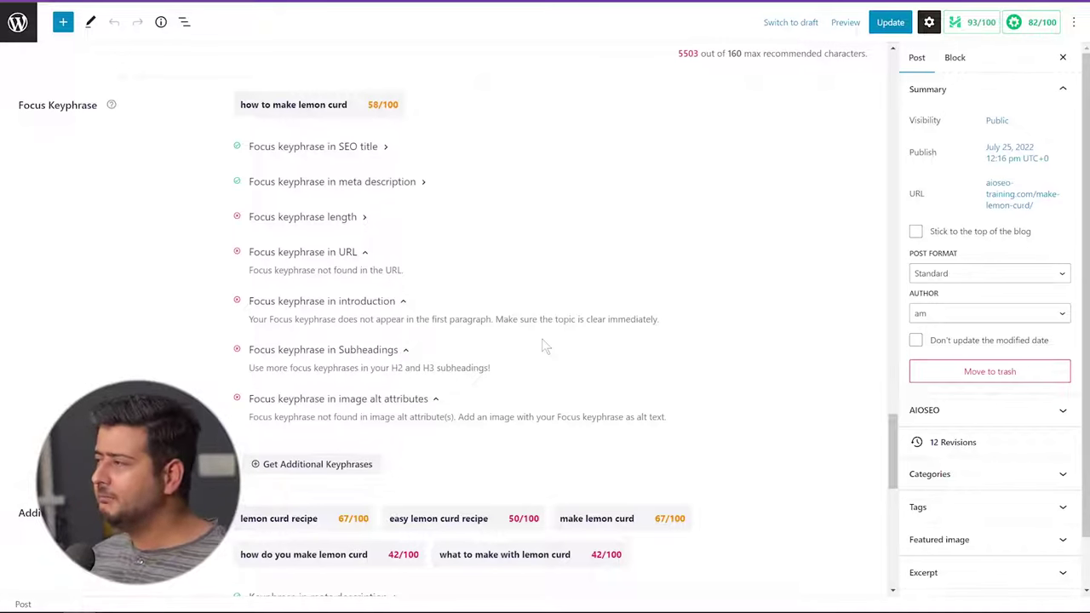
pyautogui.moveTo(890, 444); pyautogui.dragTo(869, 426)
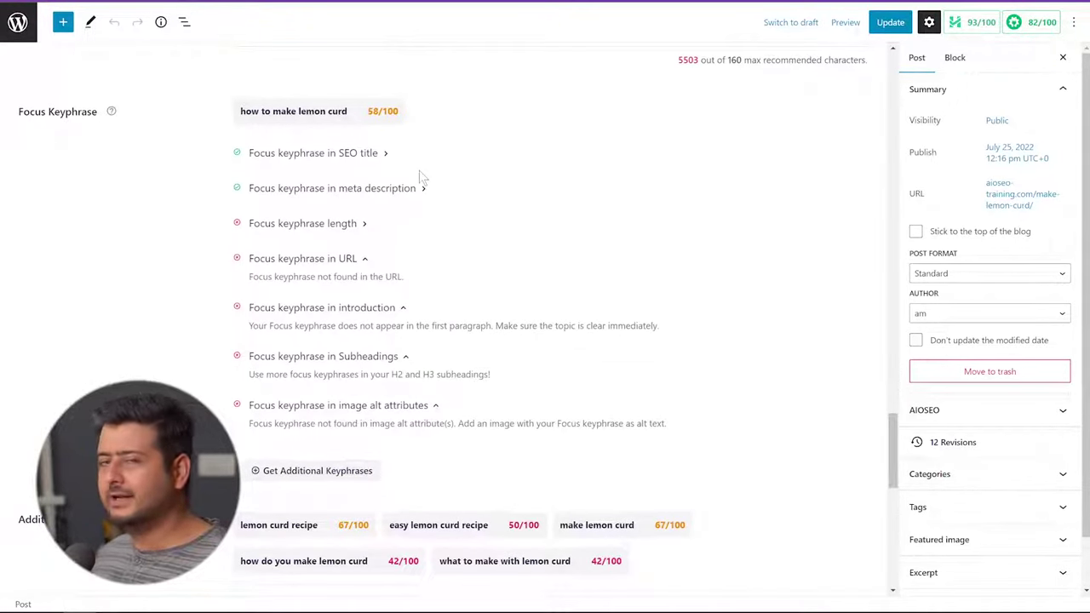
pyautogui.moveTo(893, 440); pyautogui.dragTo(893, 474)
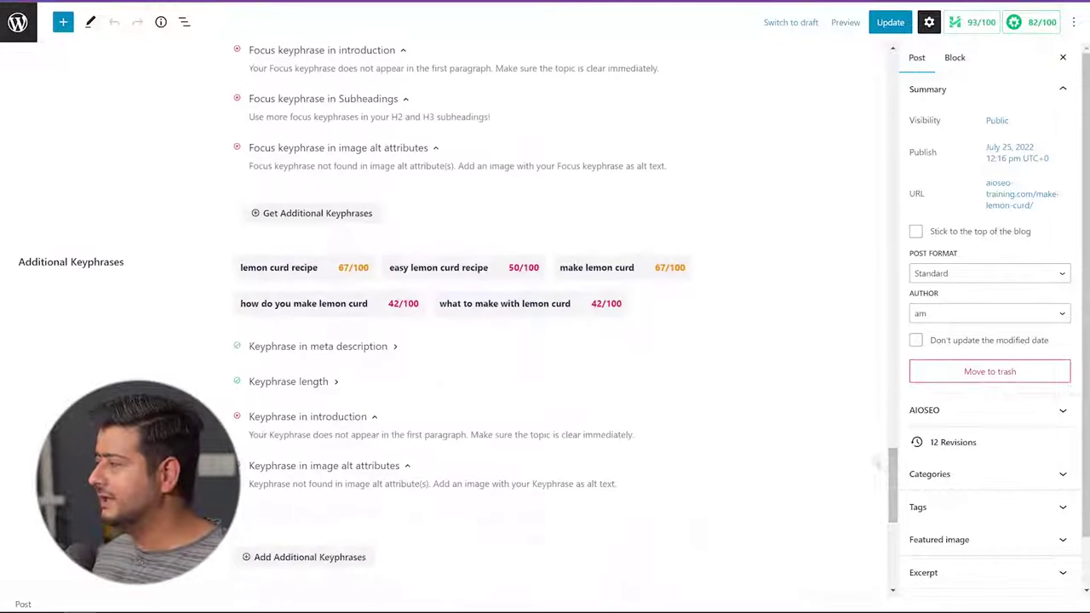
pyautogui.click(486, 309)
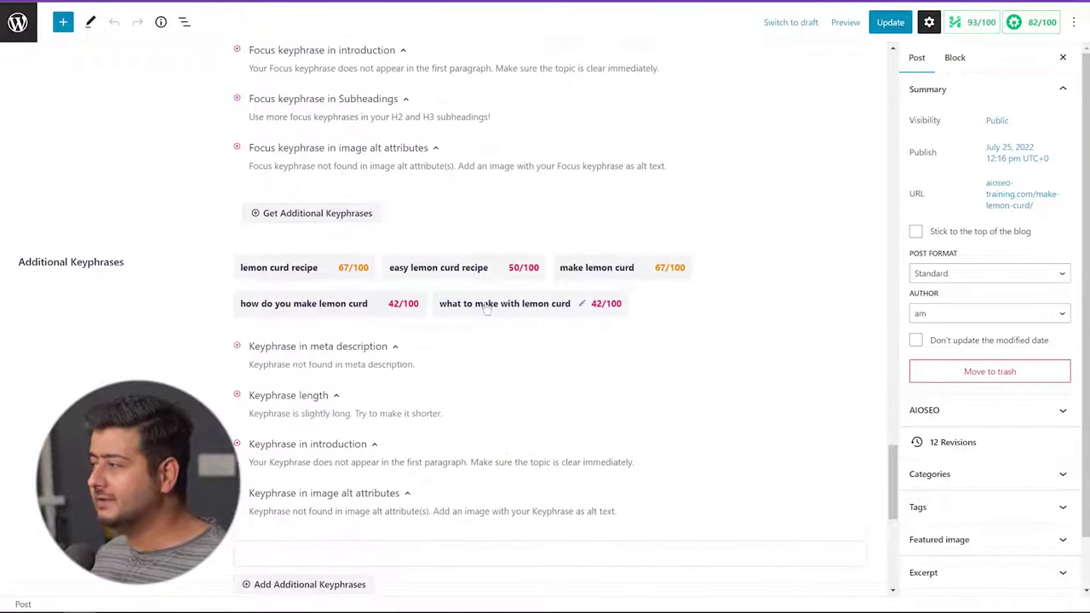